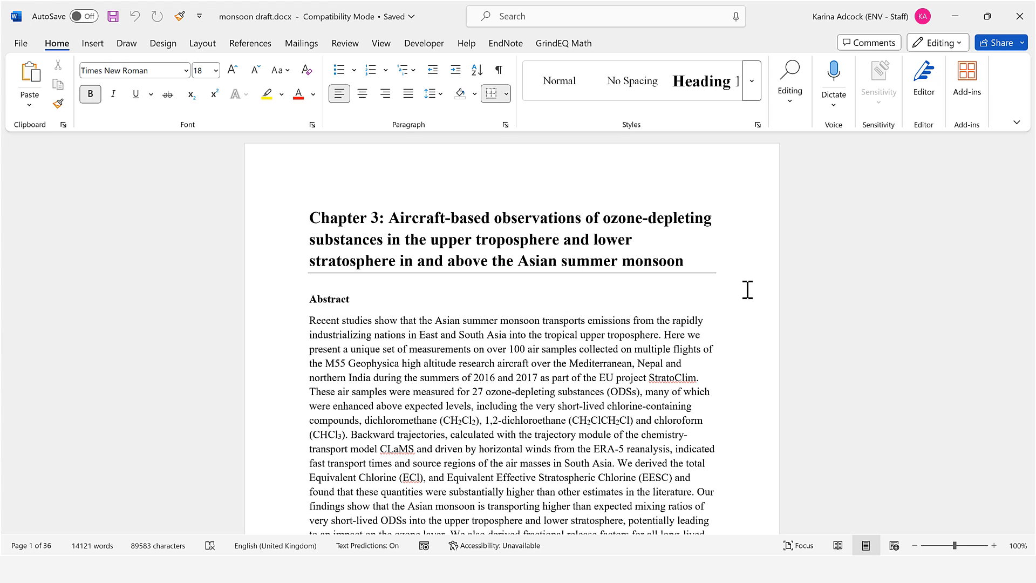
Step: Add a box page border to the whole document, with its margins measured from the text
left_click(164, 44)
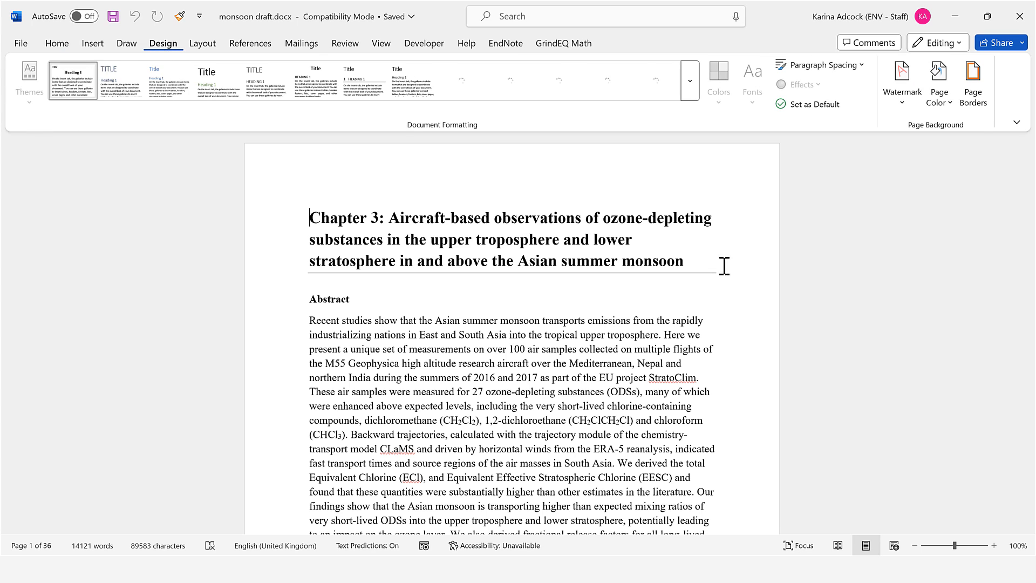
left_click(980, 106)
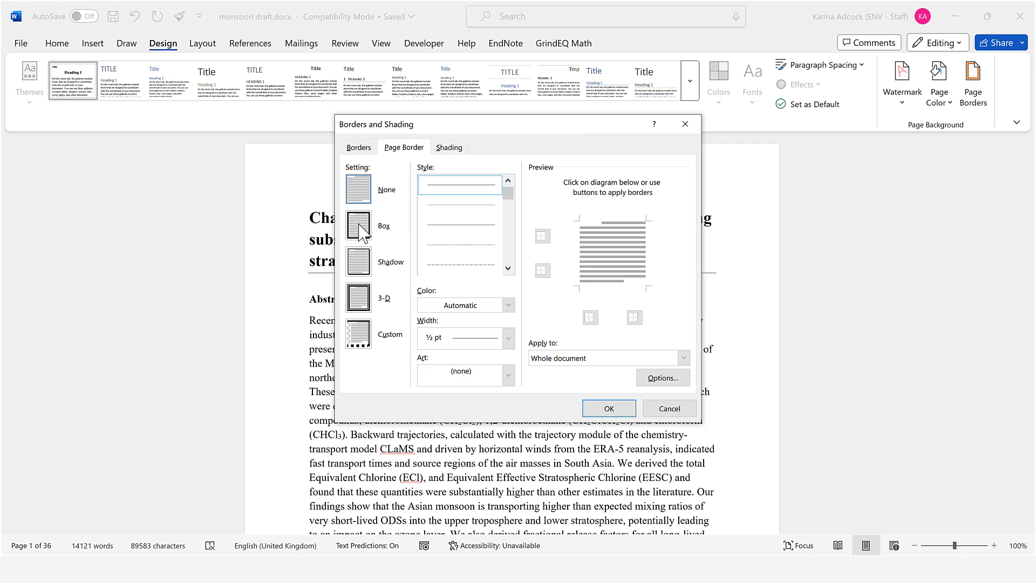
left_click(360, 227)
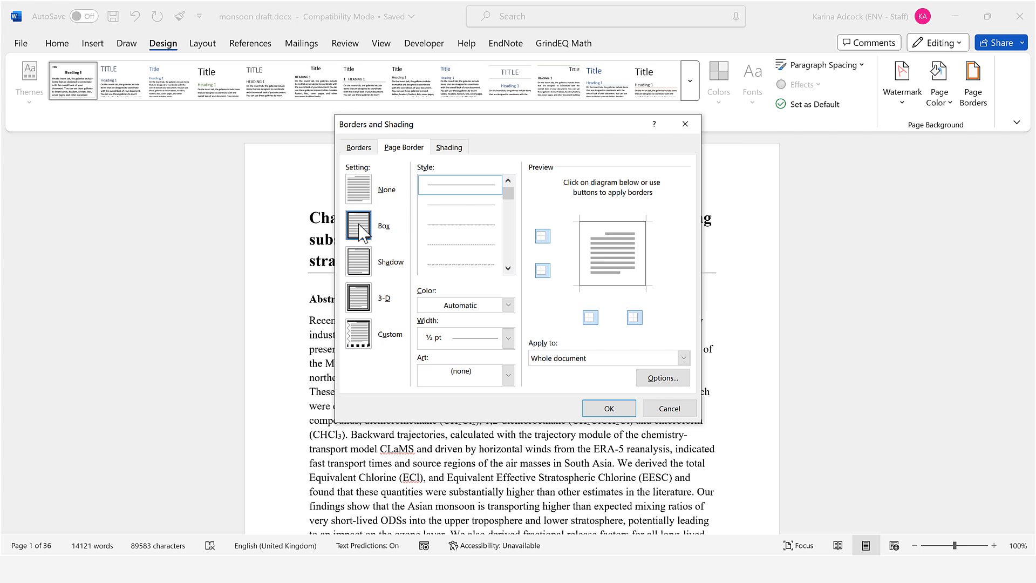
left_click(663, 379)
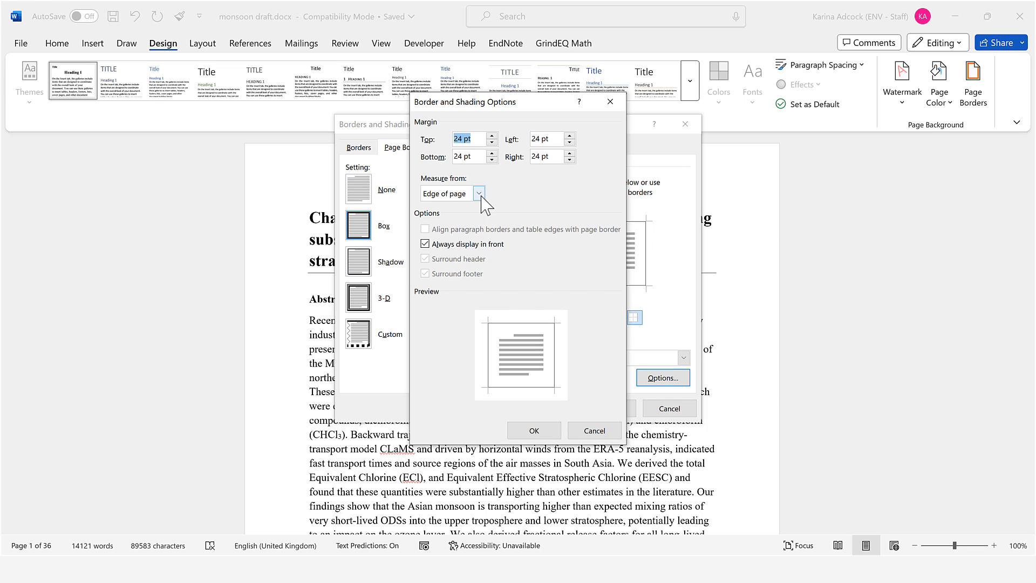
left_click(481, 196)
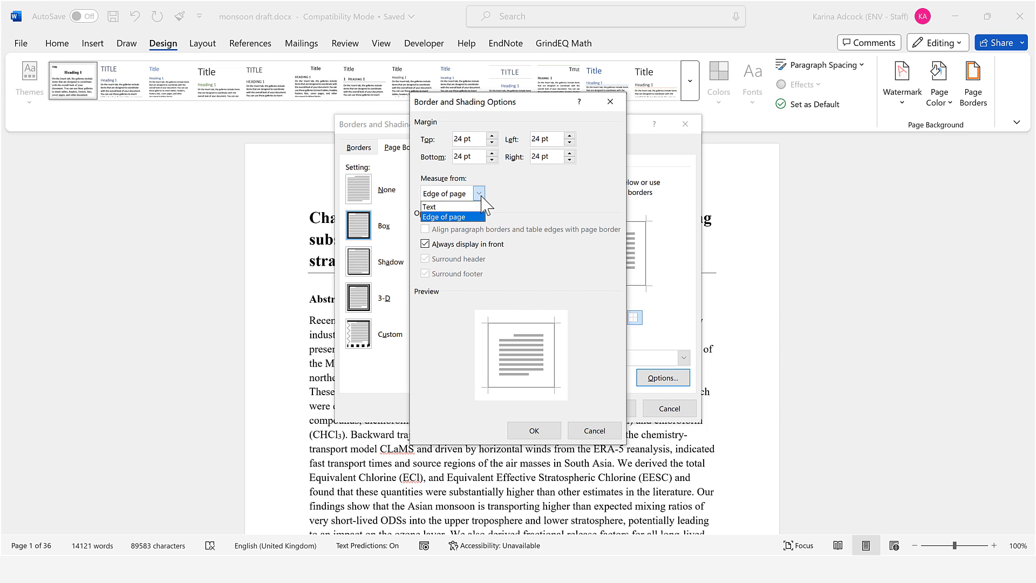
left_click(455, 205)
left_click(533, 430)
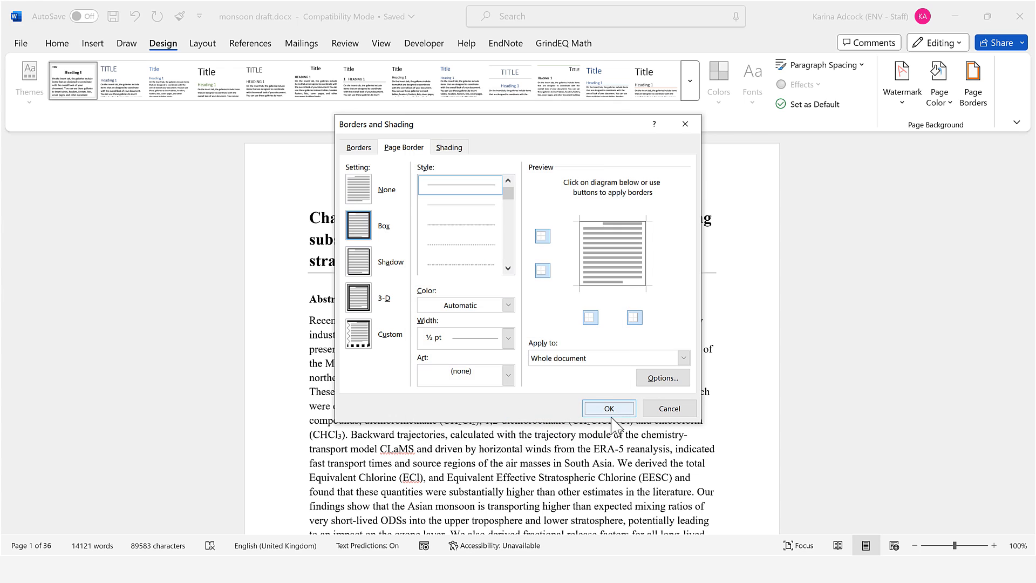
left_click(611, 413)
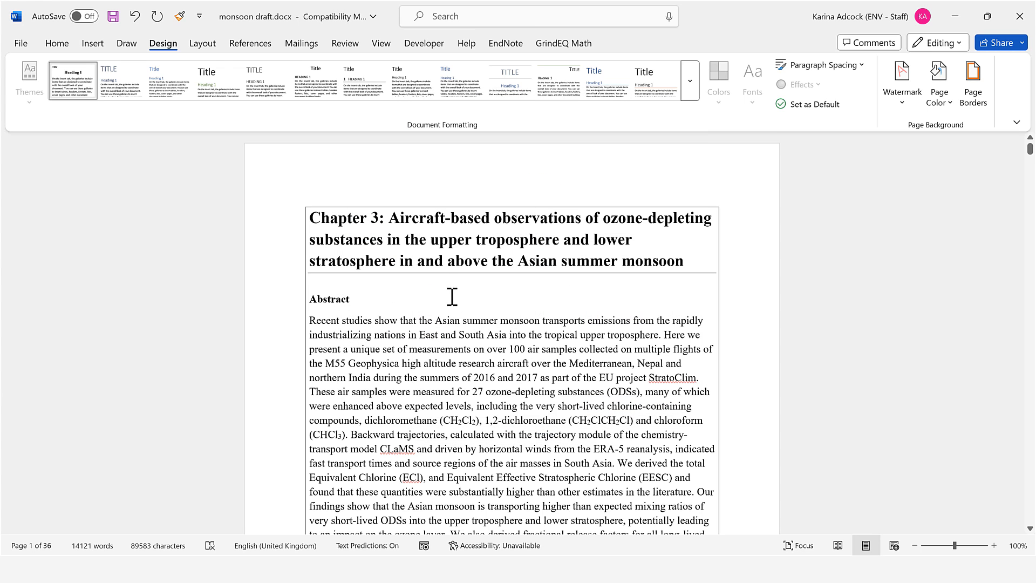
Step: Apply the preset page margins Narrow, Moderate, Wide and Mirrored one after another
left_click(916, 546)
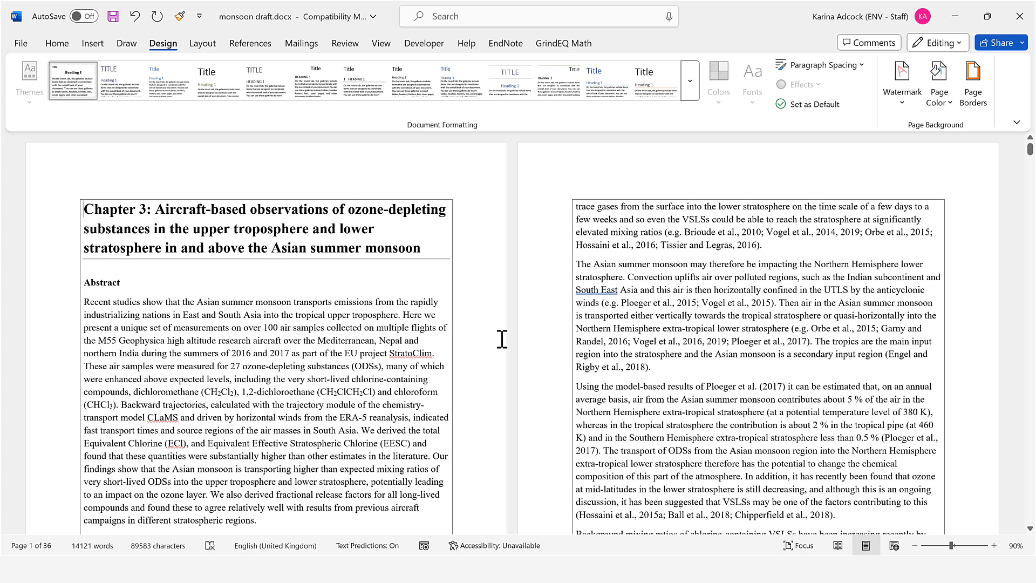
left_click(204, 43)
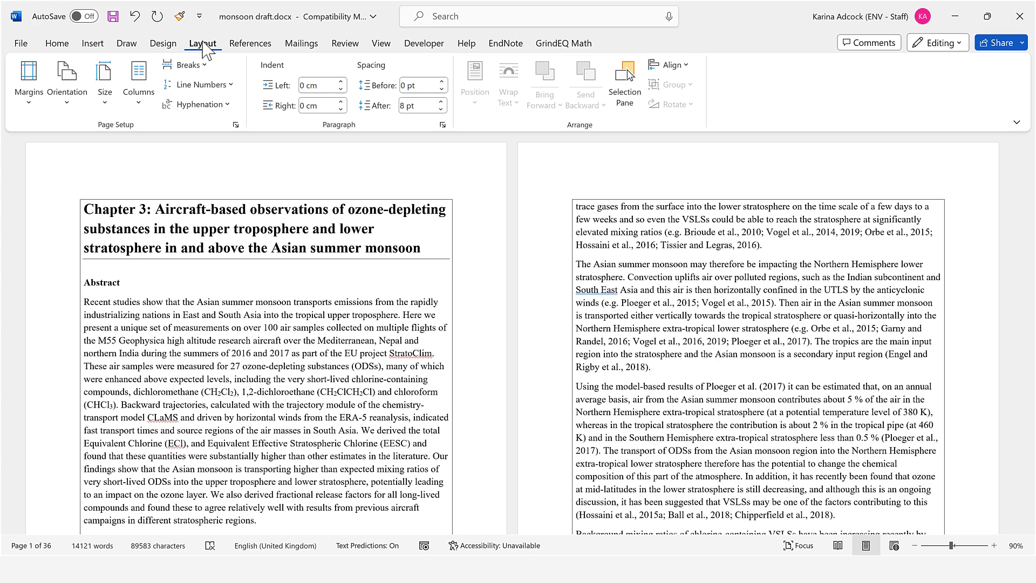
left_click(30, 86)
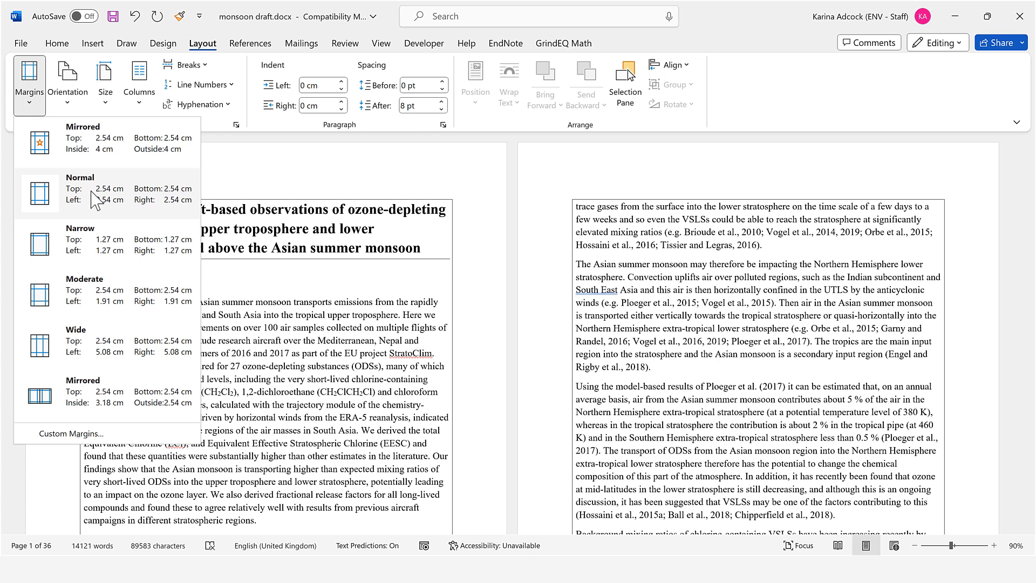
left_click(129, 256)
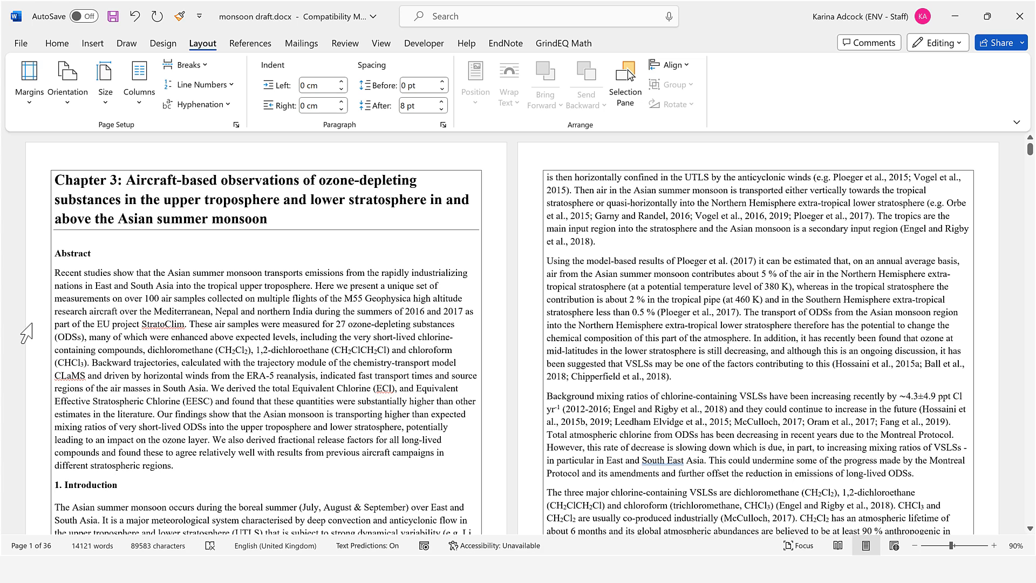
left_click(29, 81)
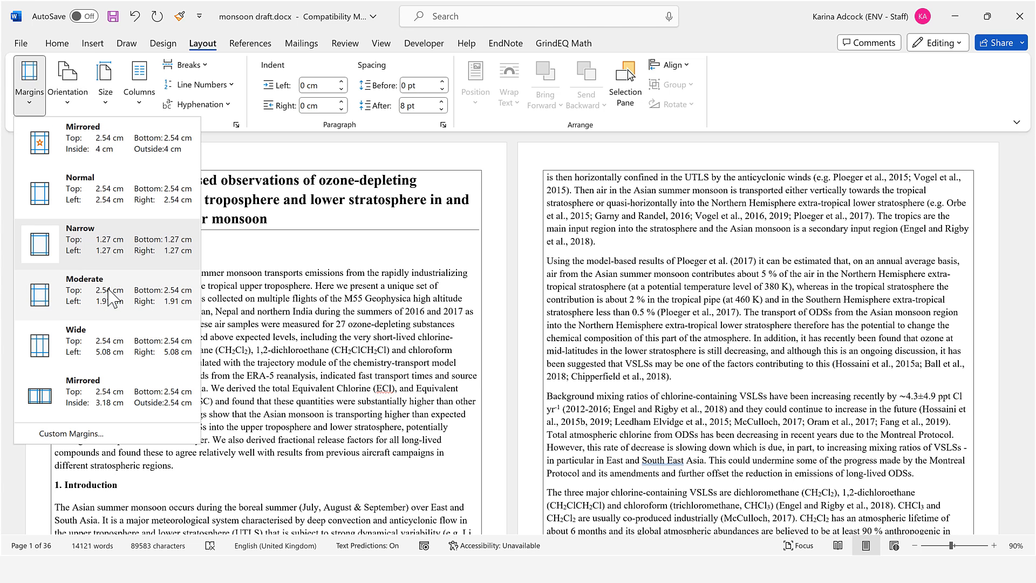
left_click(111, 297)
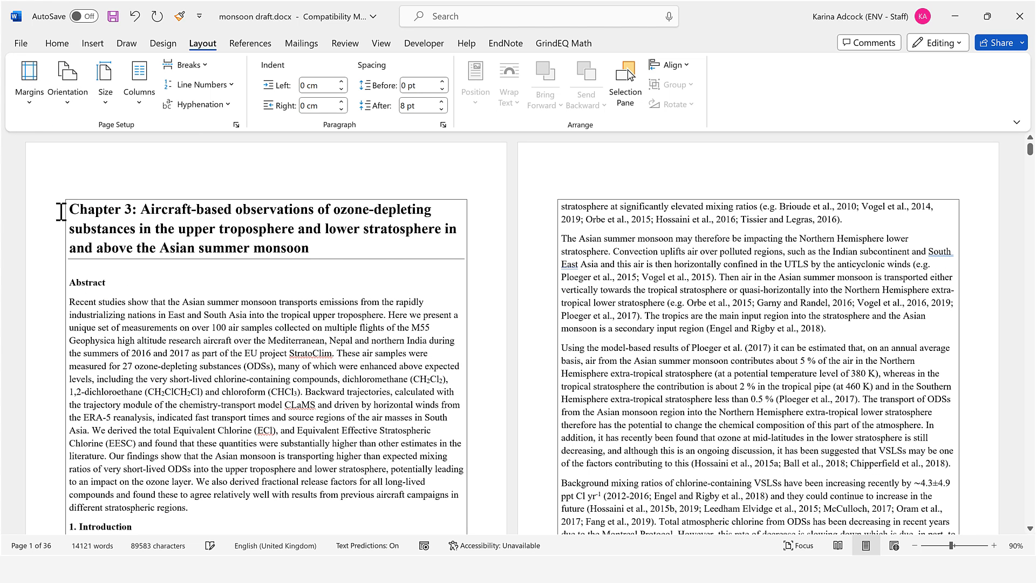
left_click(29, 81)
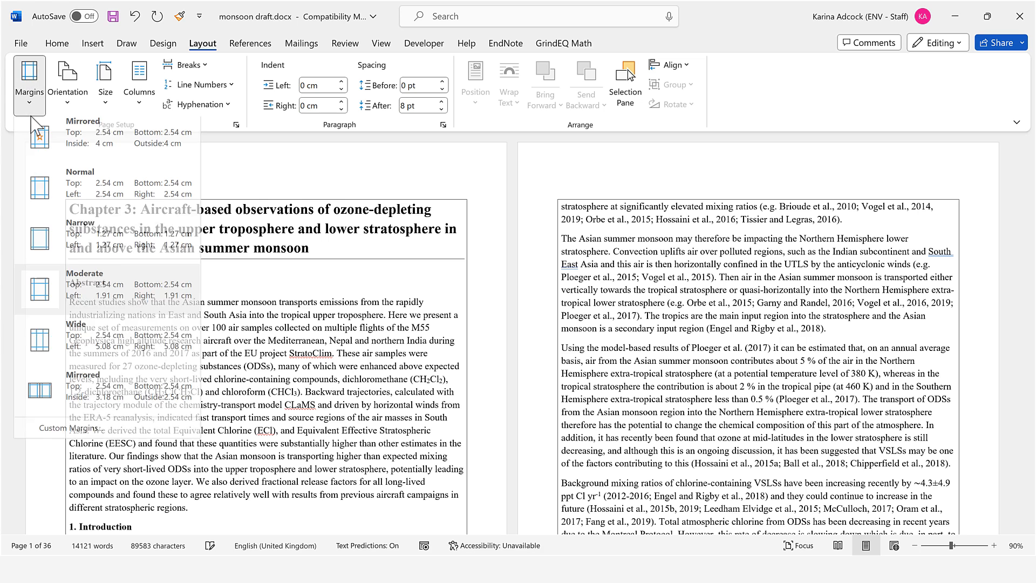
left_click(86, 359)
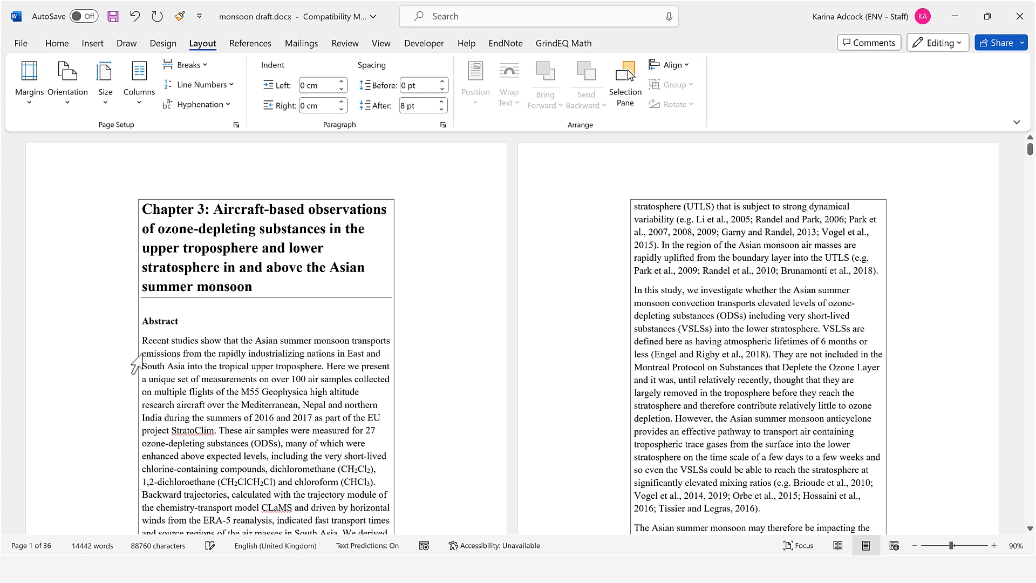
left_click(33, 102)
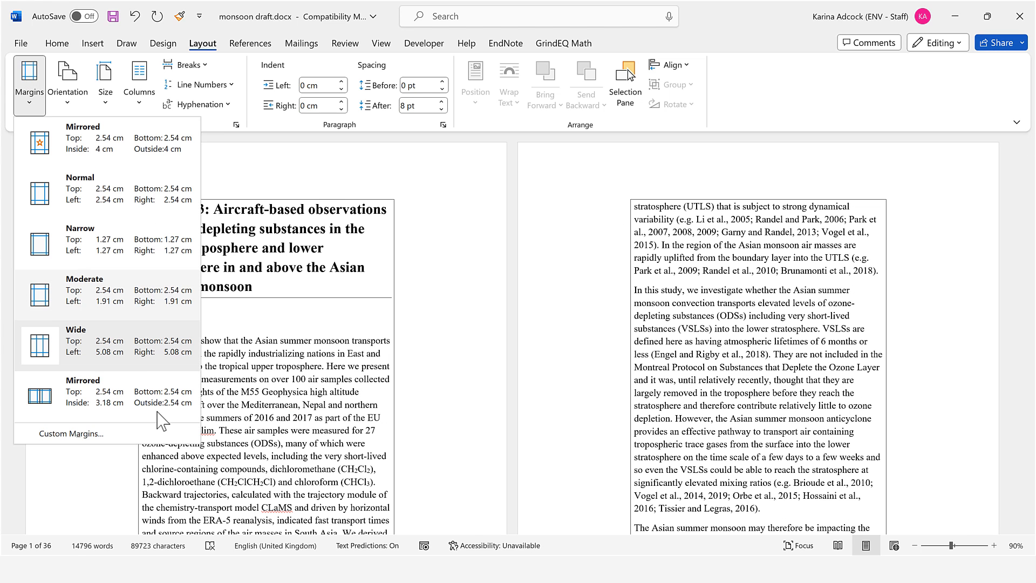
left_click(123, 402)
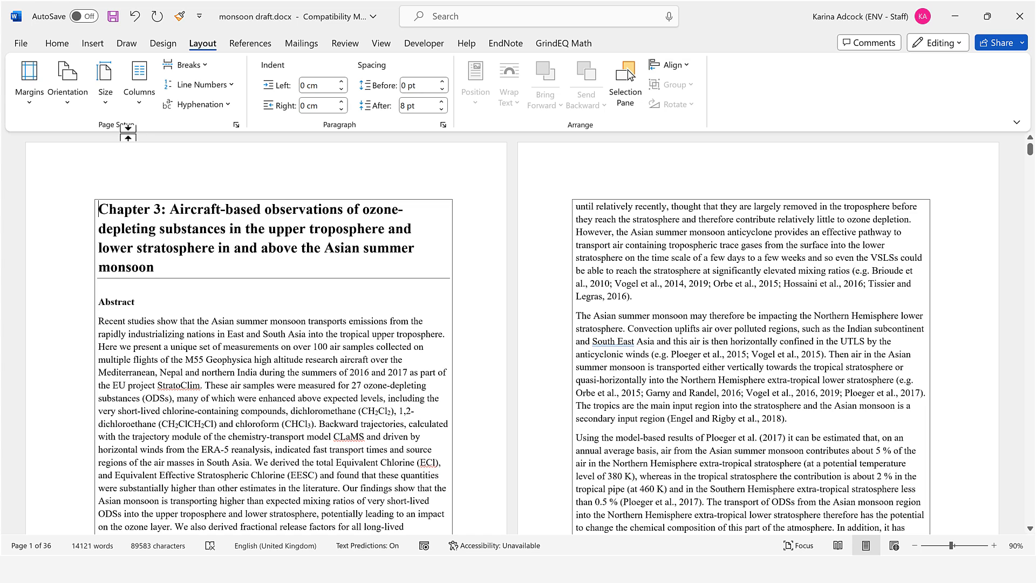
Step: In the custom margin settings, switch the multiple pages option to Normal and back to Mirror margins
left_click(29, 97)
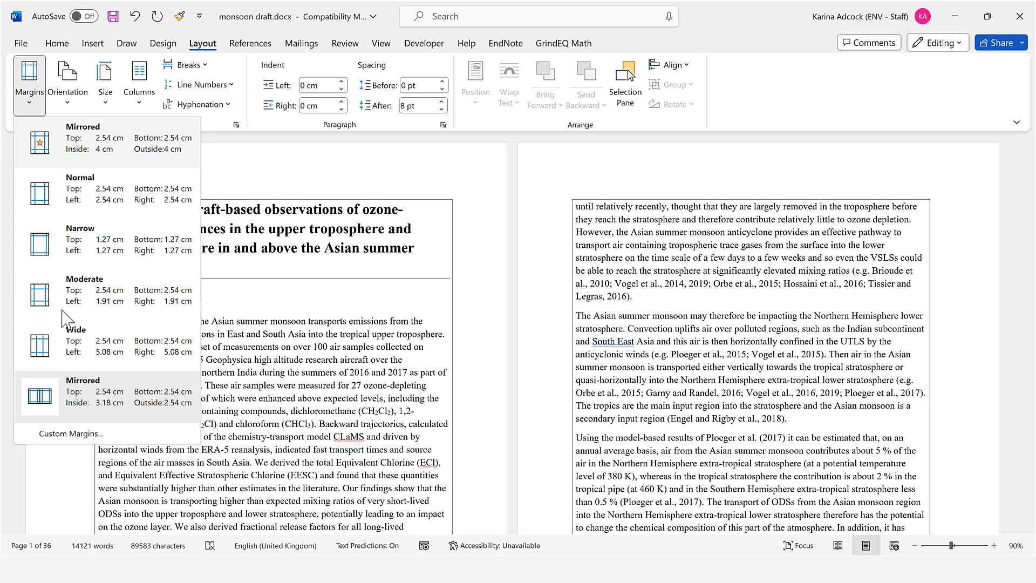
left_click(102, 434)
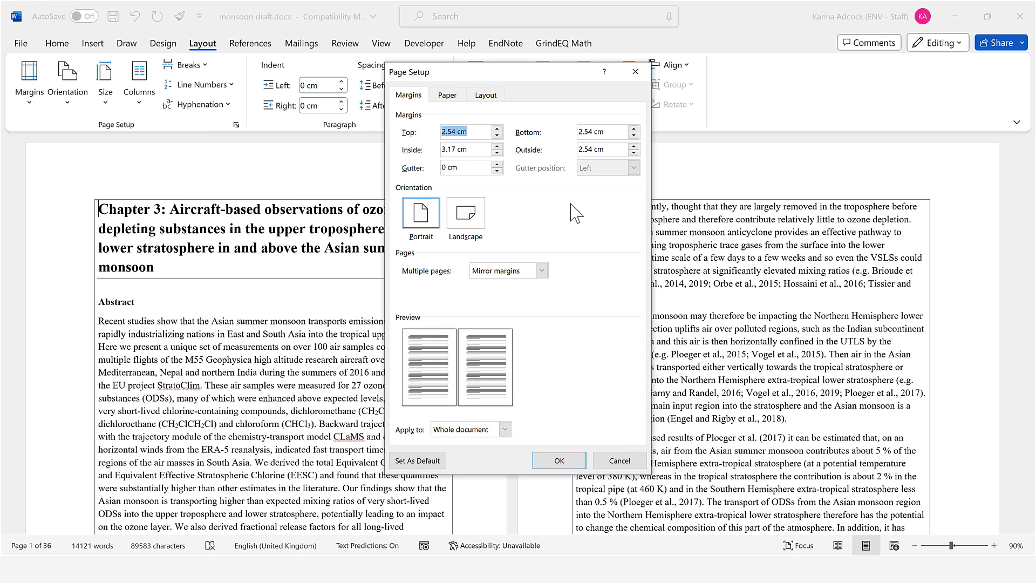
left_click(541, 271)
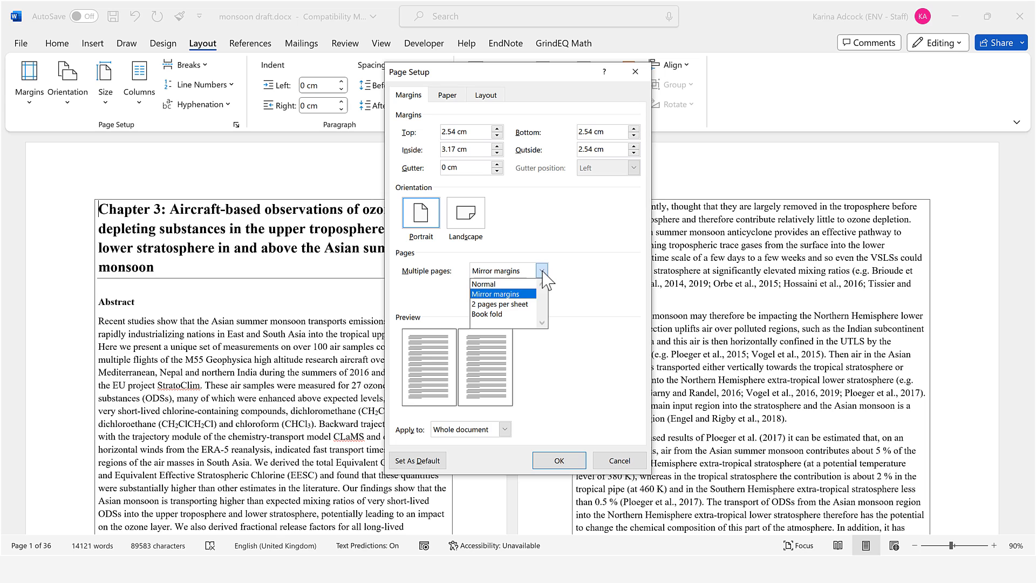
left_click(513, 286)
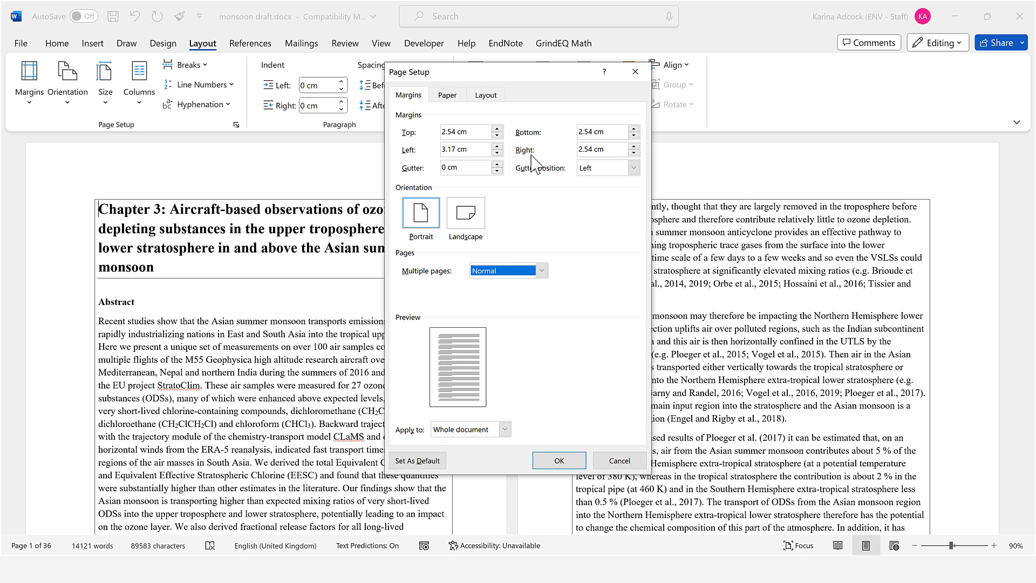
left_click(542, 271)
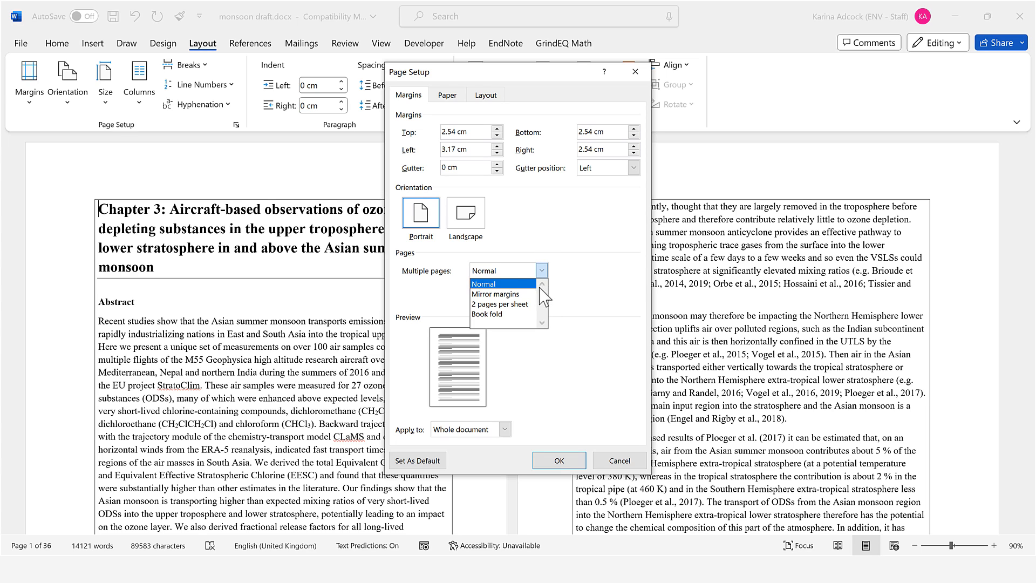
left_click(532, 295)
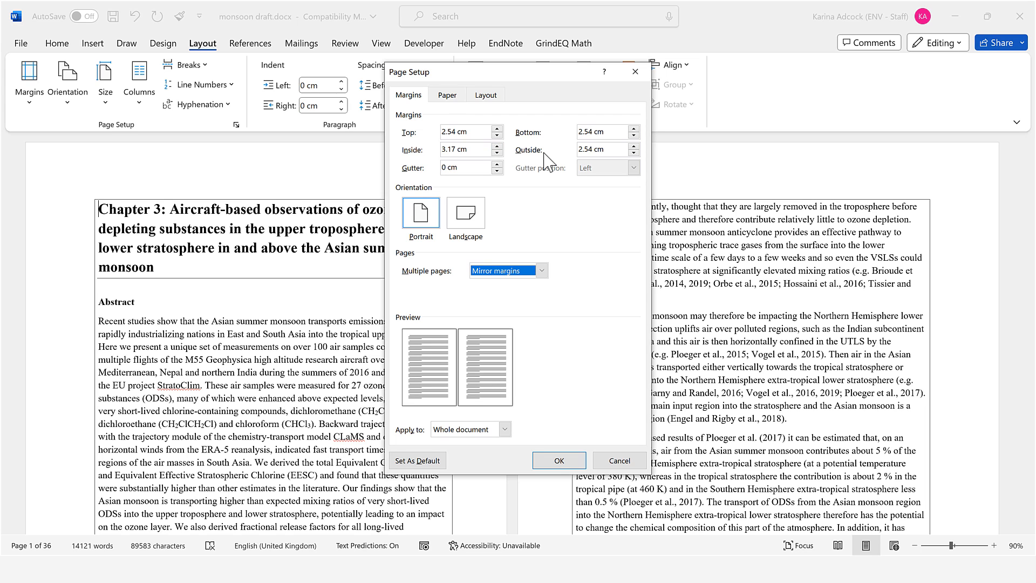
Step: Set the mirrored page margins to 5 cm inside and 1 cm outside for the whole document
left_click_drag(441, 149, 471, 150)
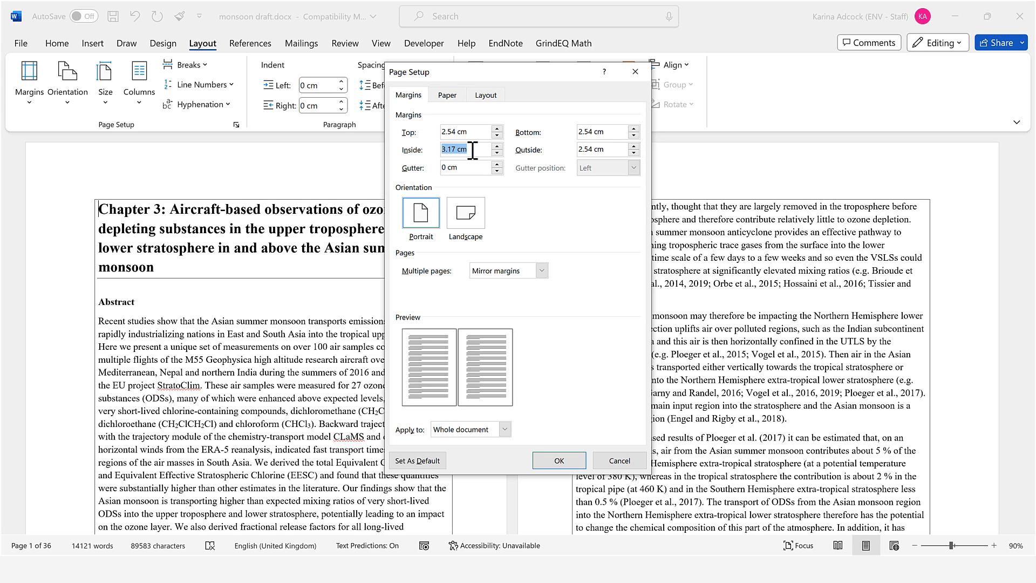
type("5")
left_click_drag(605, 146, 562, 144)
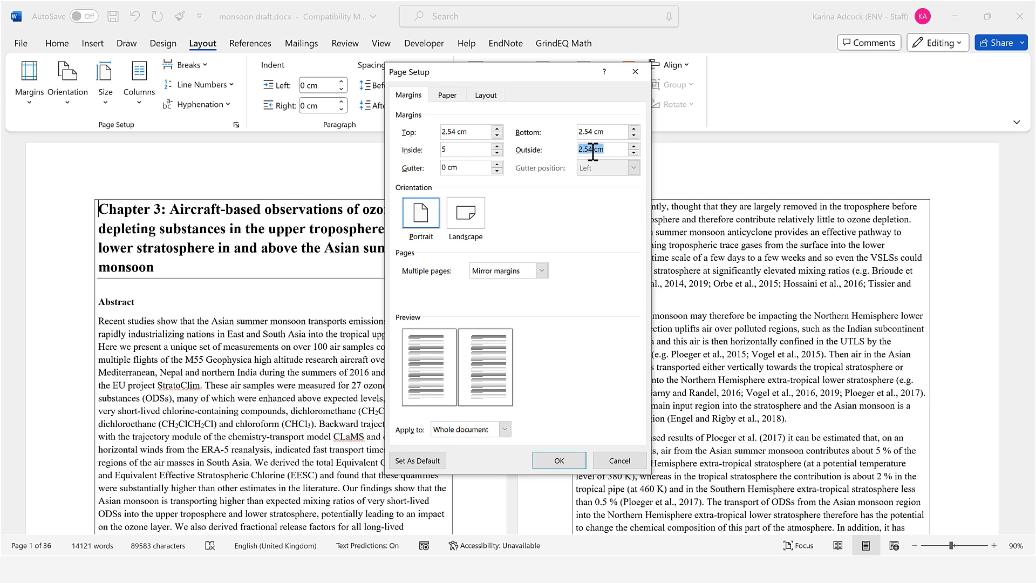
type("1")
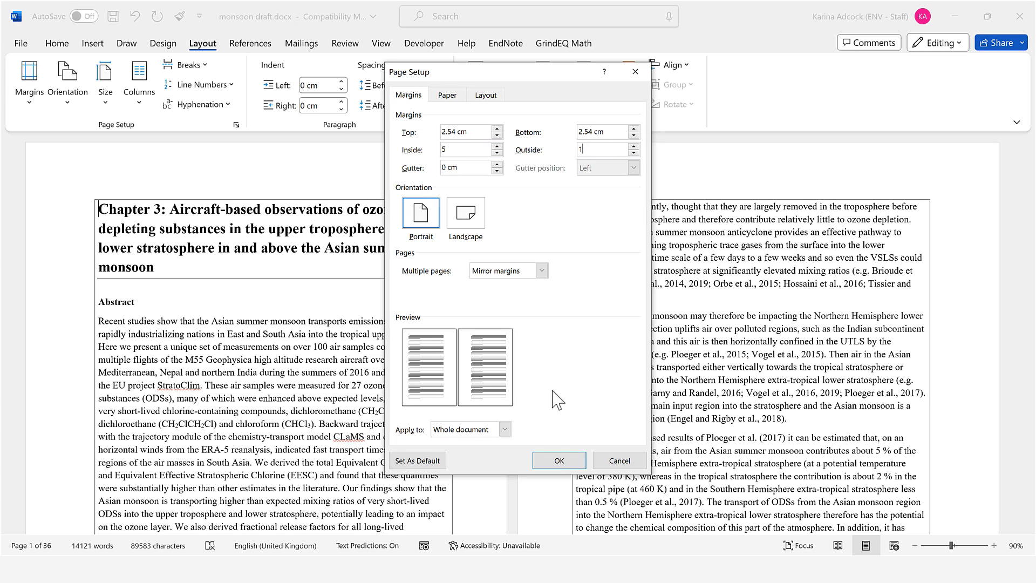
left_click(559, 460)
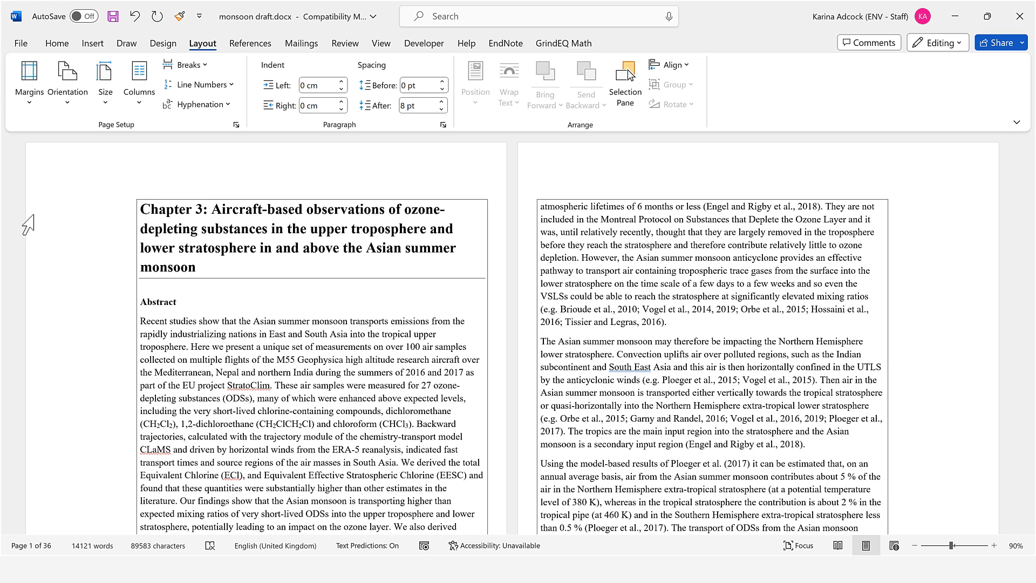
Step: Set the mirrored margins to 2 cm inside and 2 cm outside with a 3 cm gutter for the whole document
left_click(28, 92)
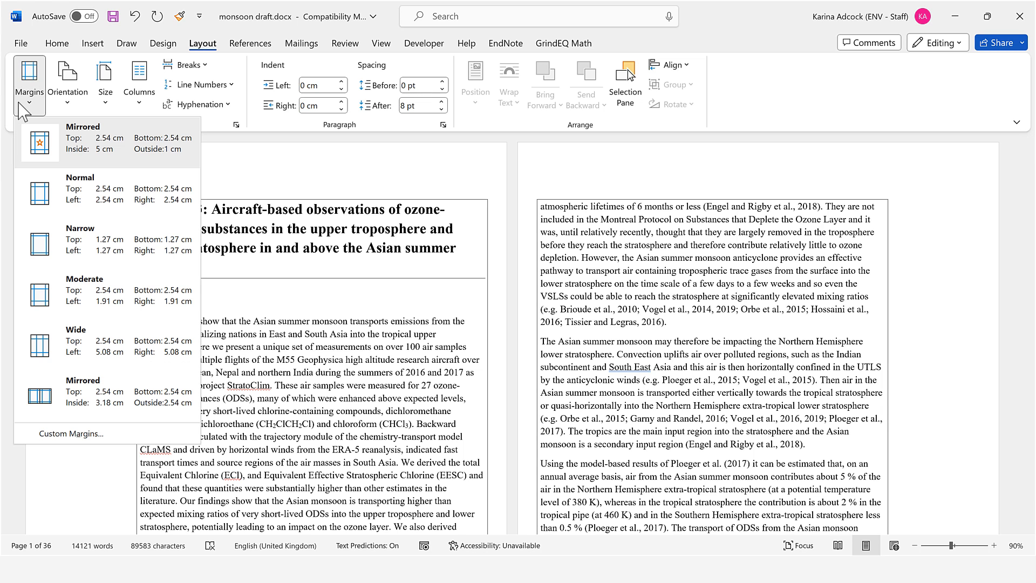
left_click(72, 435)
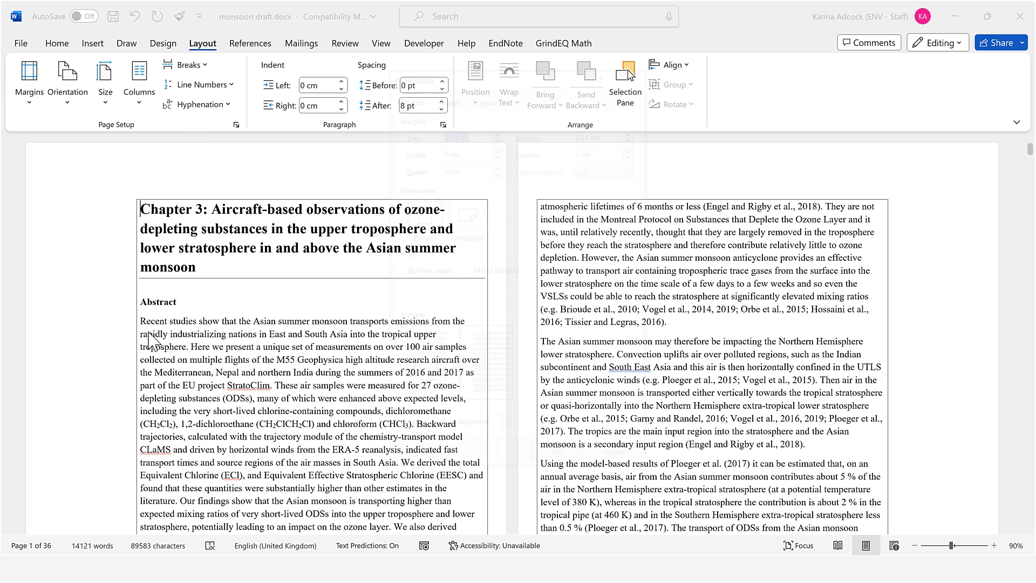
left_click_drag(459, 153, 421, 155)
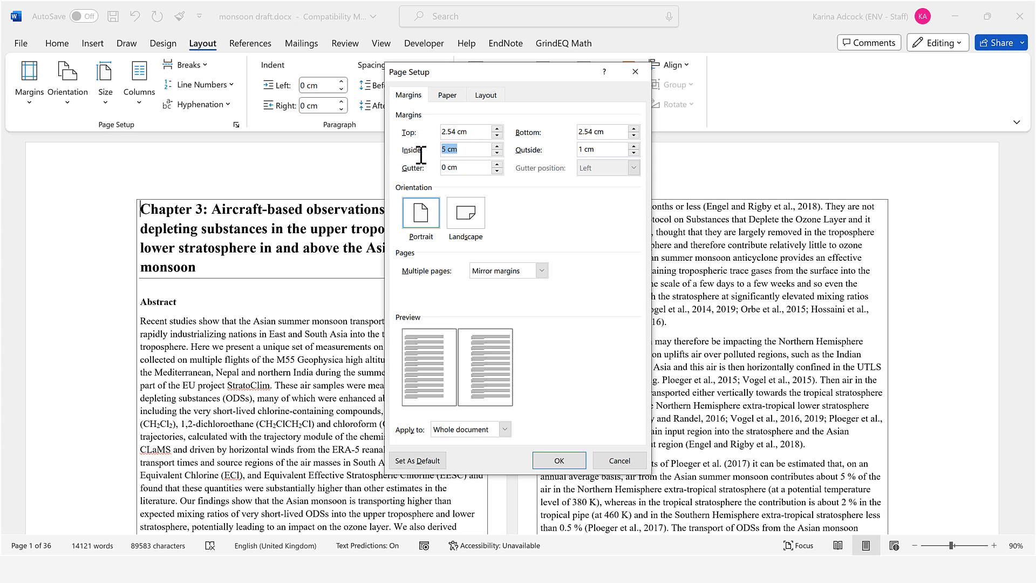
type("2")
left_click_drag(601, 153, 572, 150)
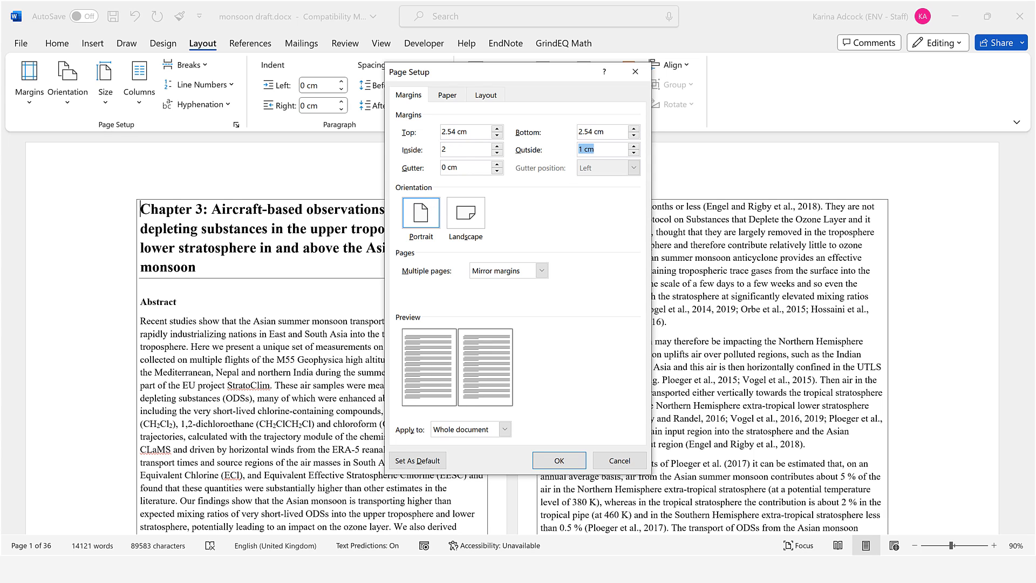
type("2")
left_click(466, 169)
left_click_drag(466, 169, 425, 165)
type("3")
left_click(462, 152)
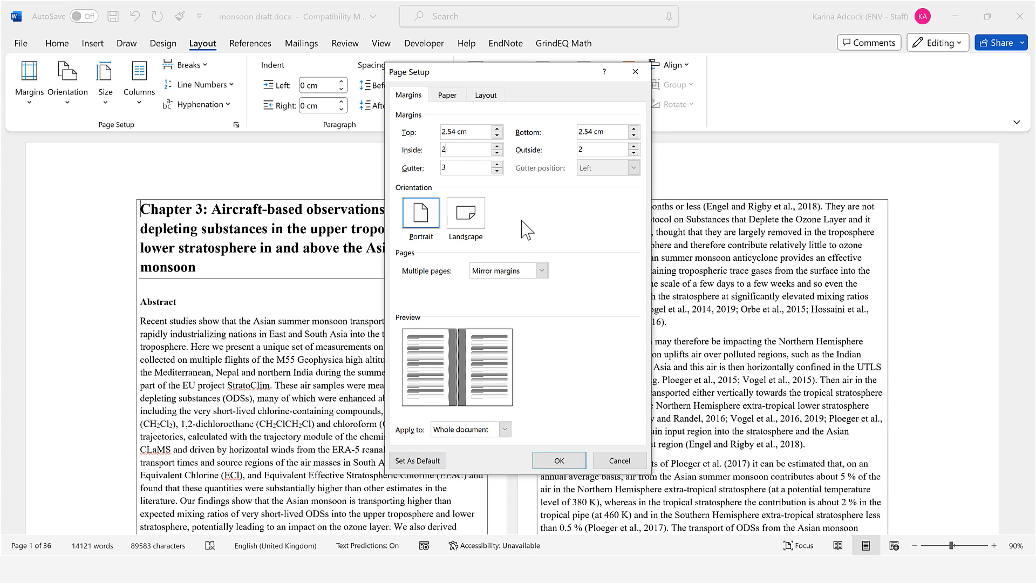
left_click(553, 463)
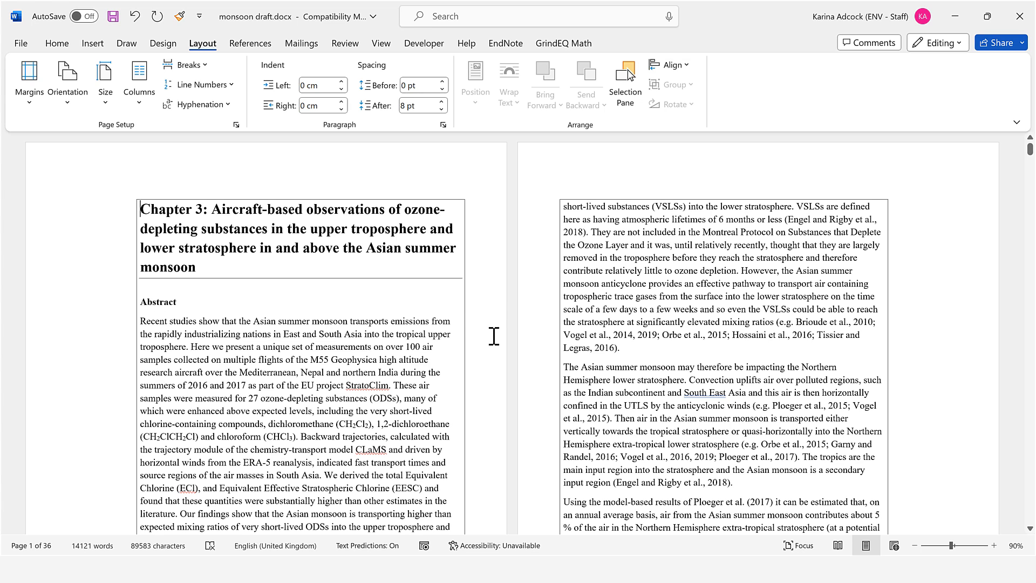
left_click(29, 100)
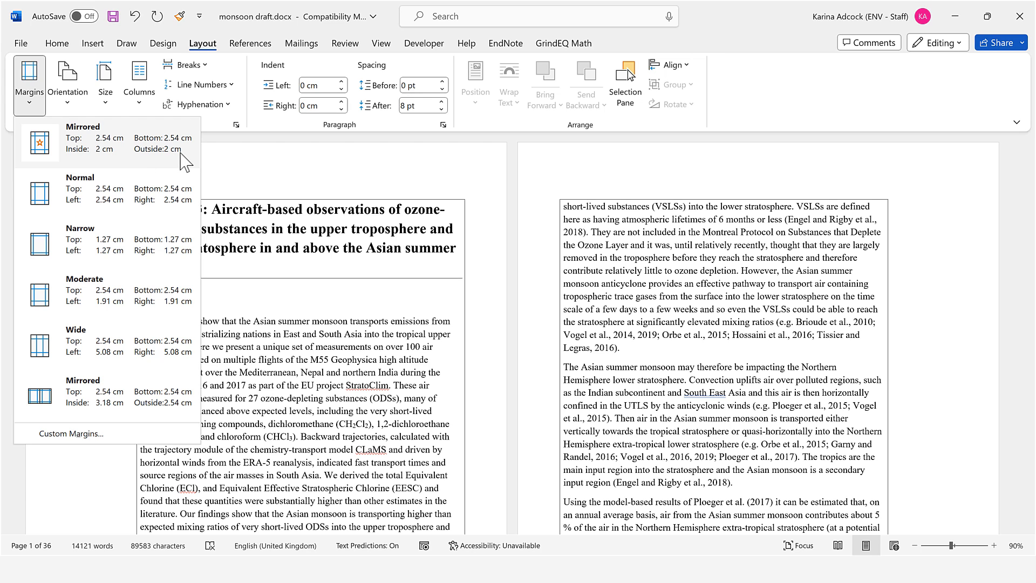
left_click(491, 266)
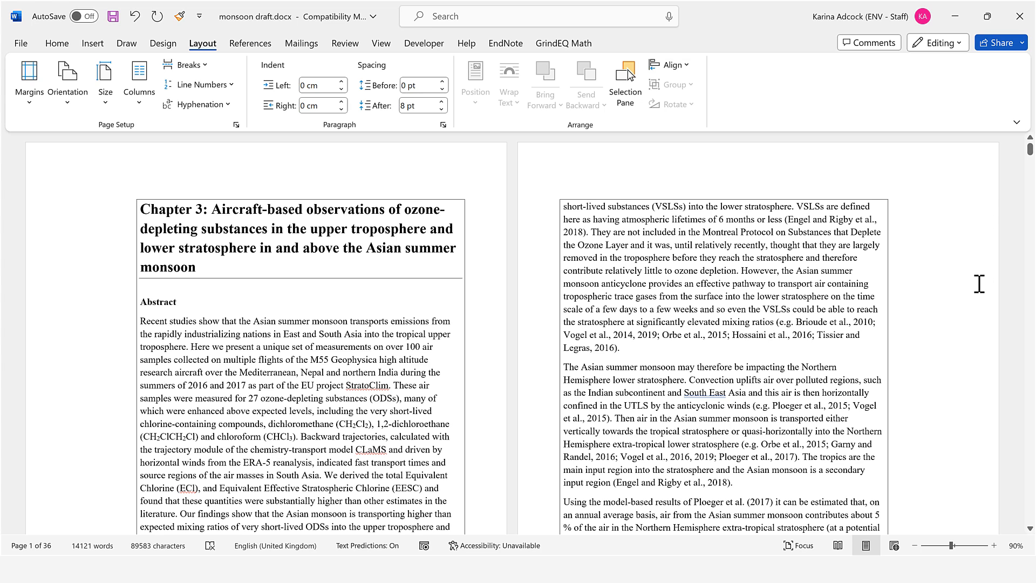
Step: Review the custom margin settings and the part of the document they apply to, without changing anything
left_click(18, 101)
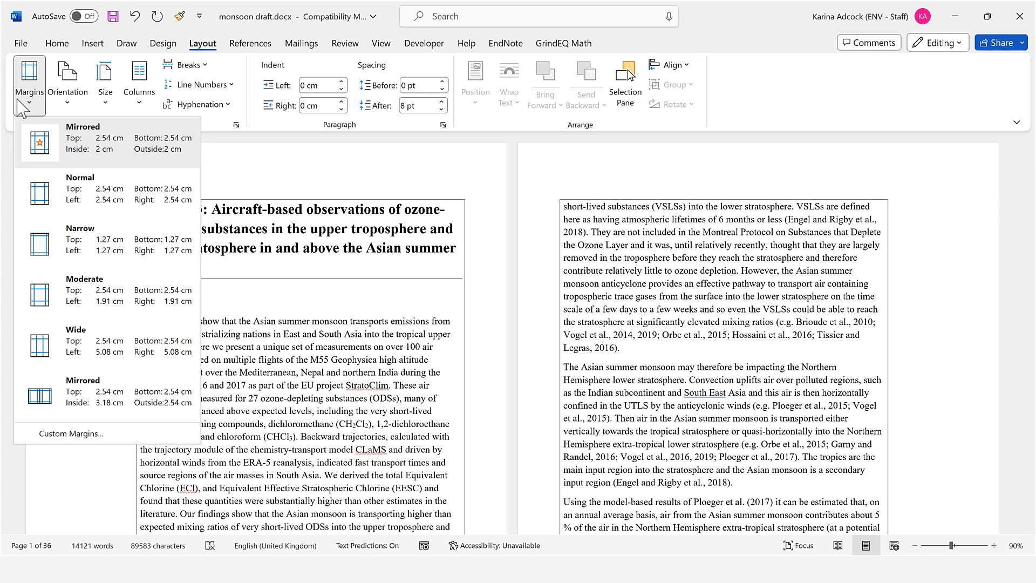
left_click(62, 433)
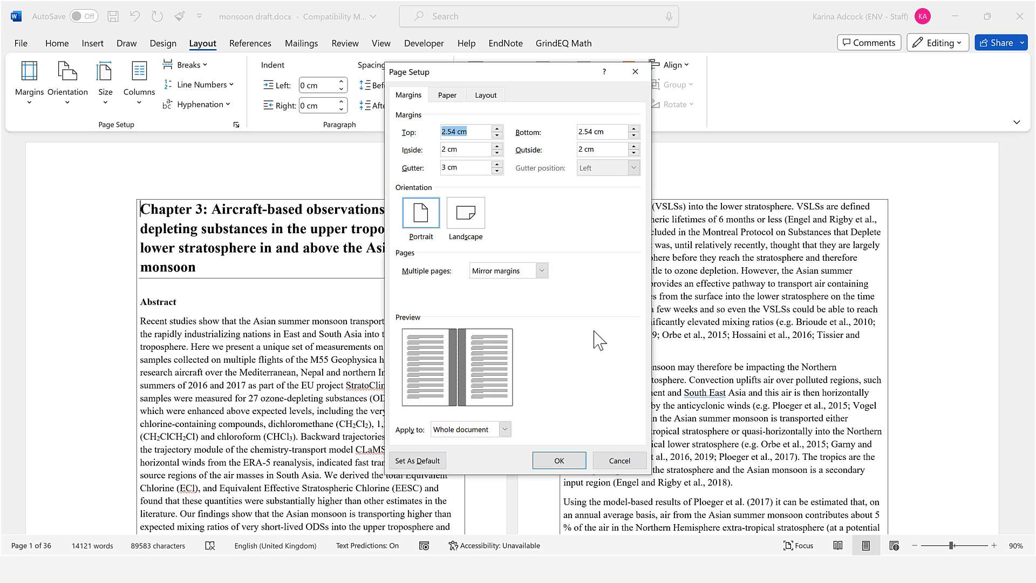
left_click(619, 462)
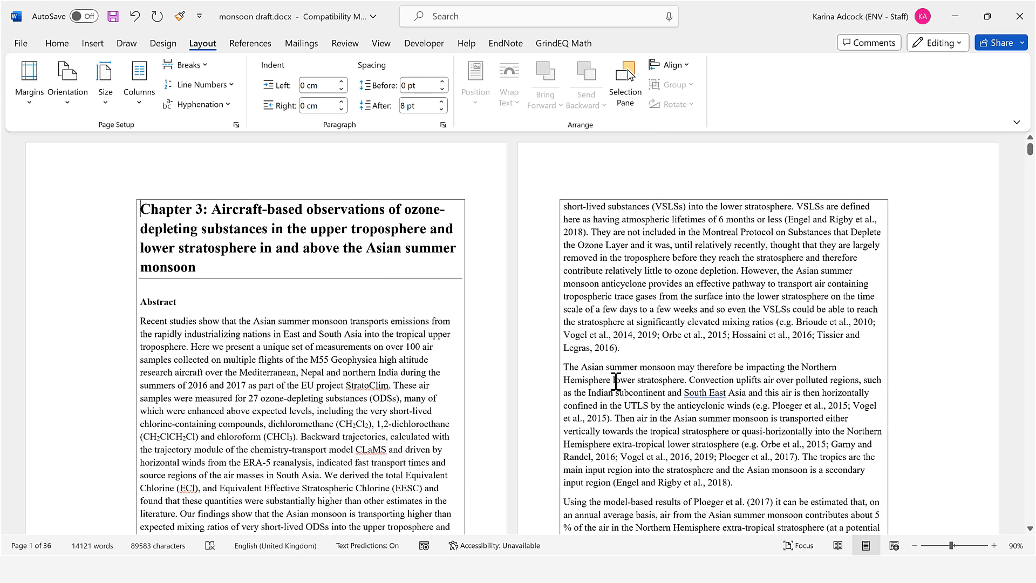
Step: Place the cursor at the end of the paragraph ending "Legras, 2016)." on page 2 and show the formatting marks
left_click(627, 348)
scroll(681, 341, "down", 2)
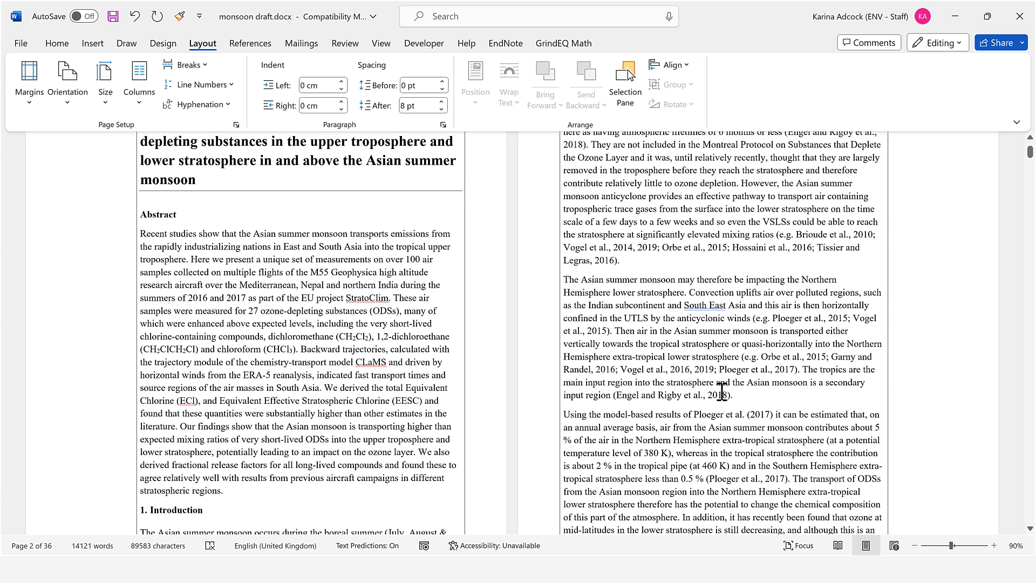
left_click_drag(737, 397, 555, 280)
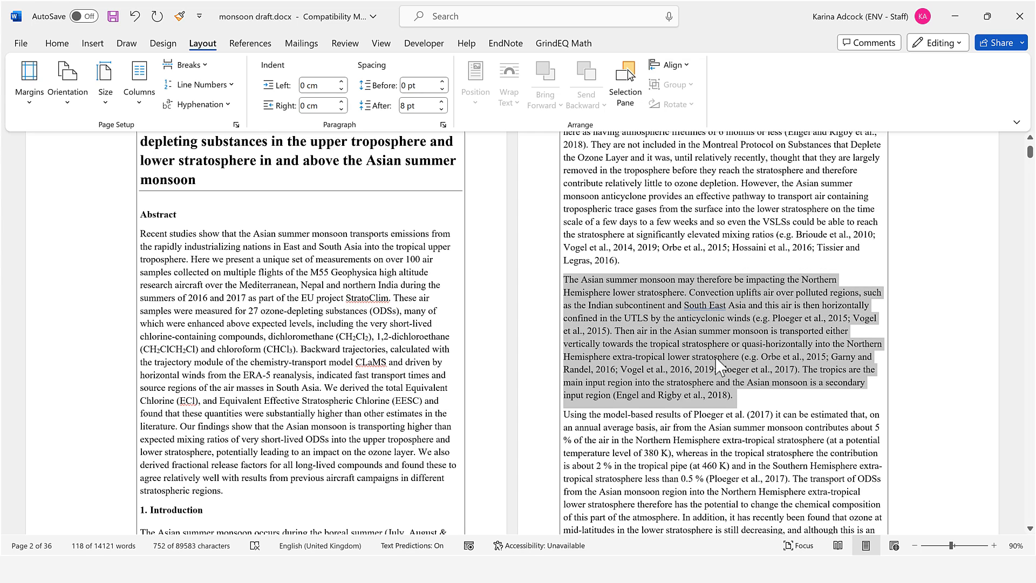
left_click(638, 261)
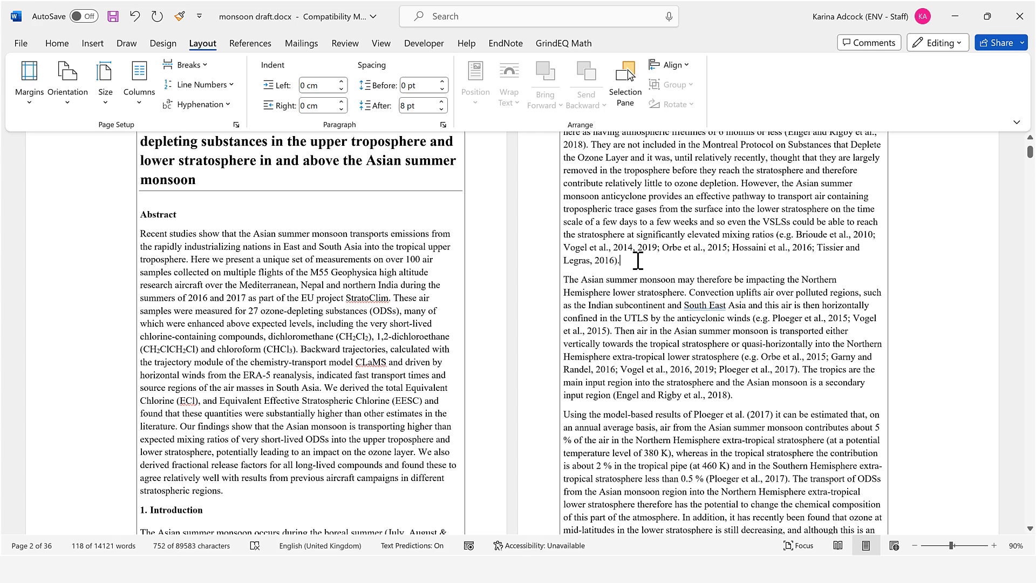
left_click(57, 44)
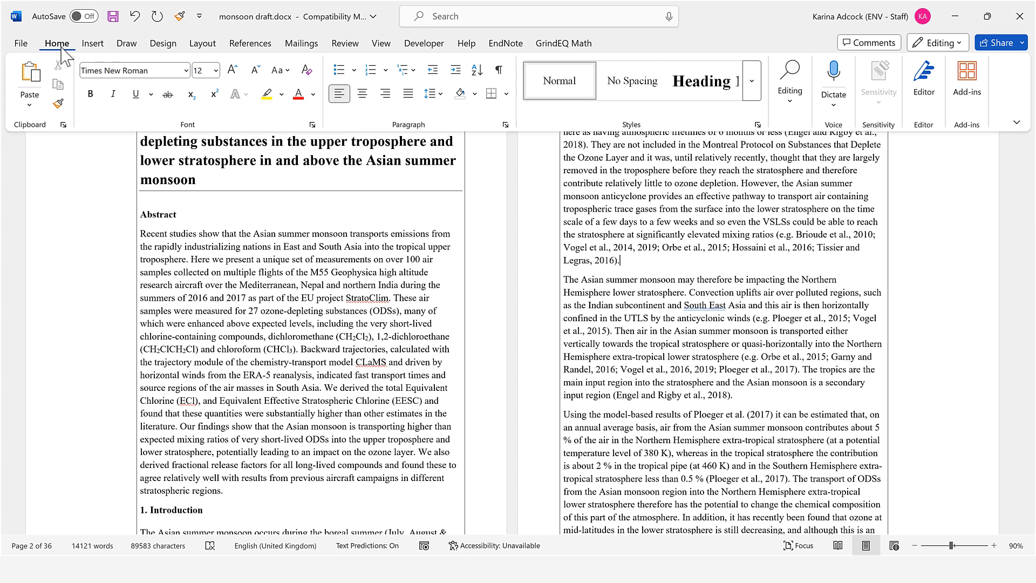
left_click(496, 72)
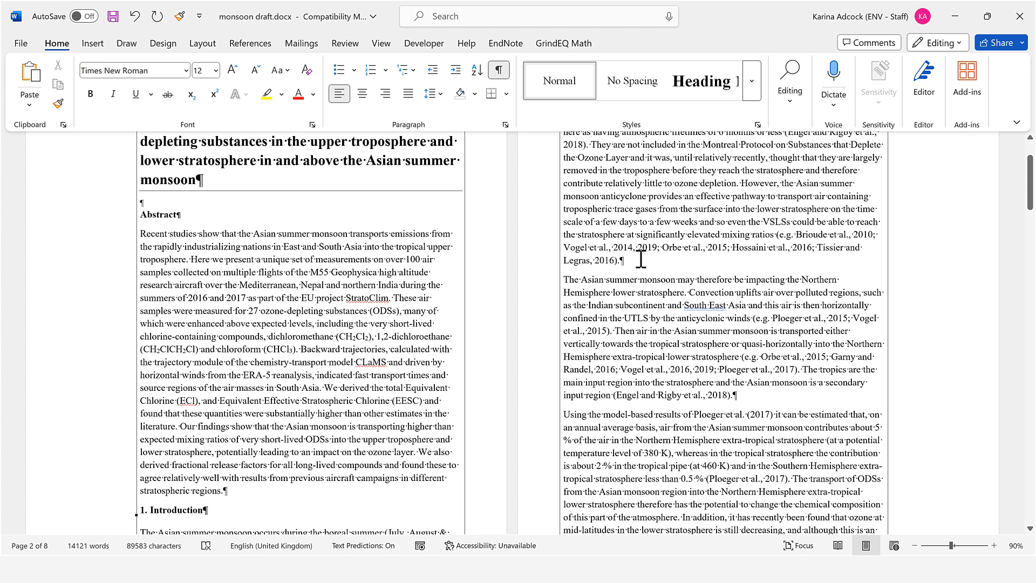
Step: Insert a continuous section break after "Legras, 2016)." and delete the extra empty paragraph below it
left_click(204, 44)
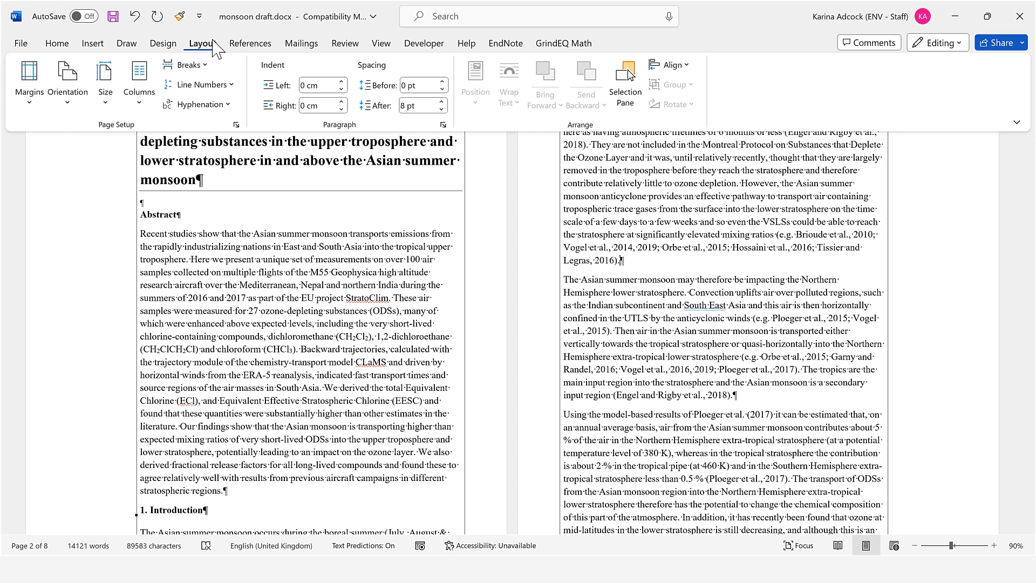
left_click(189, 65)
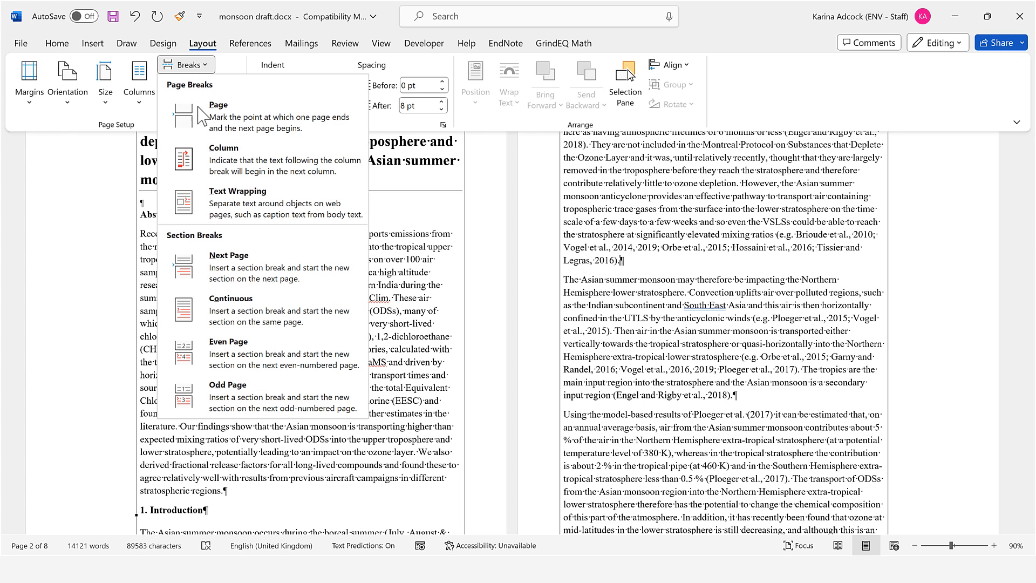
left_click(258, 315)
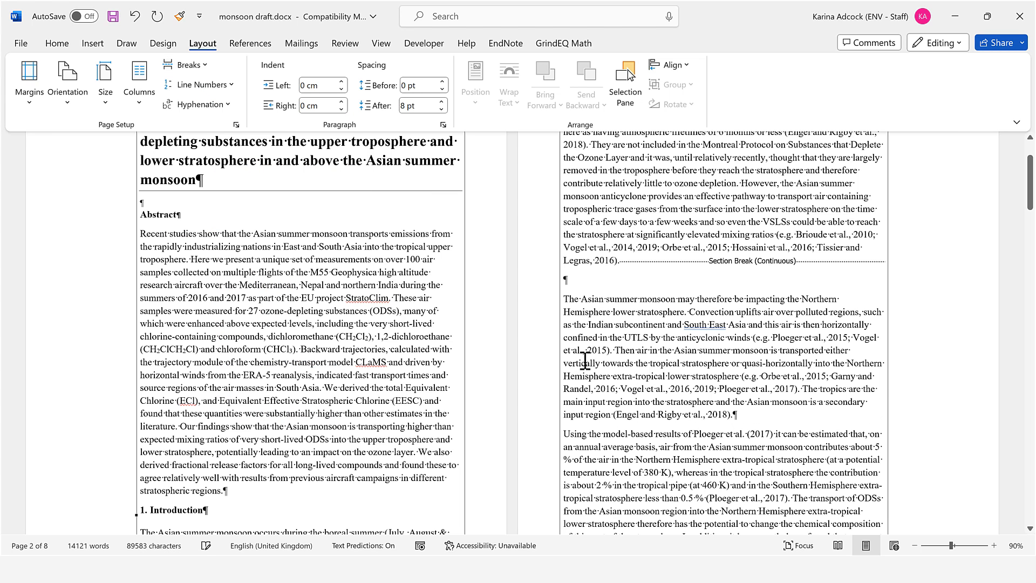
key("Delete")
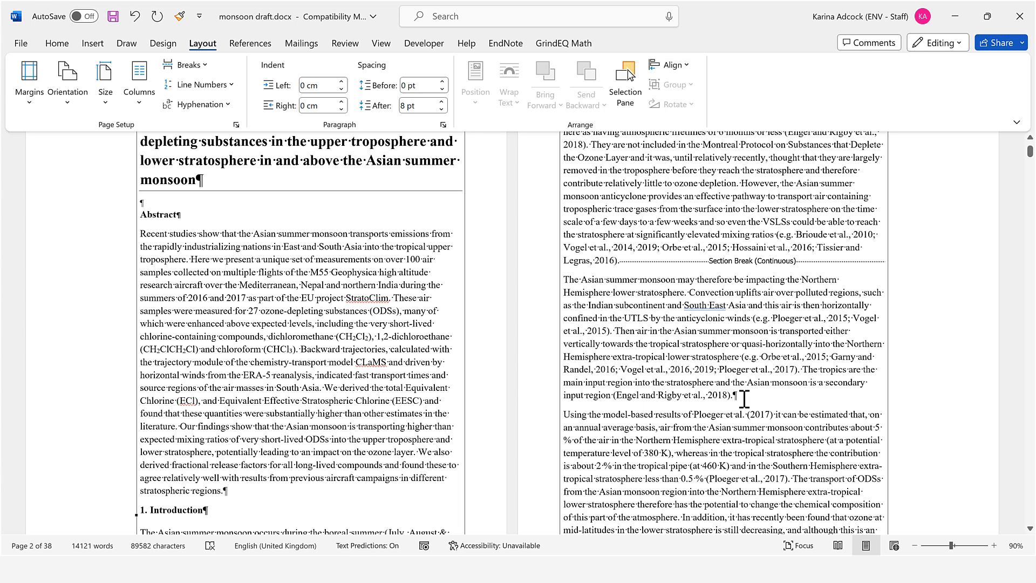
Step: Insert a continuous section break after the paragraph ending "(Engel and Rigby et al., 2018)." and remove the empty paragraph following it
left_click(185, 65)
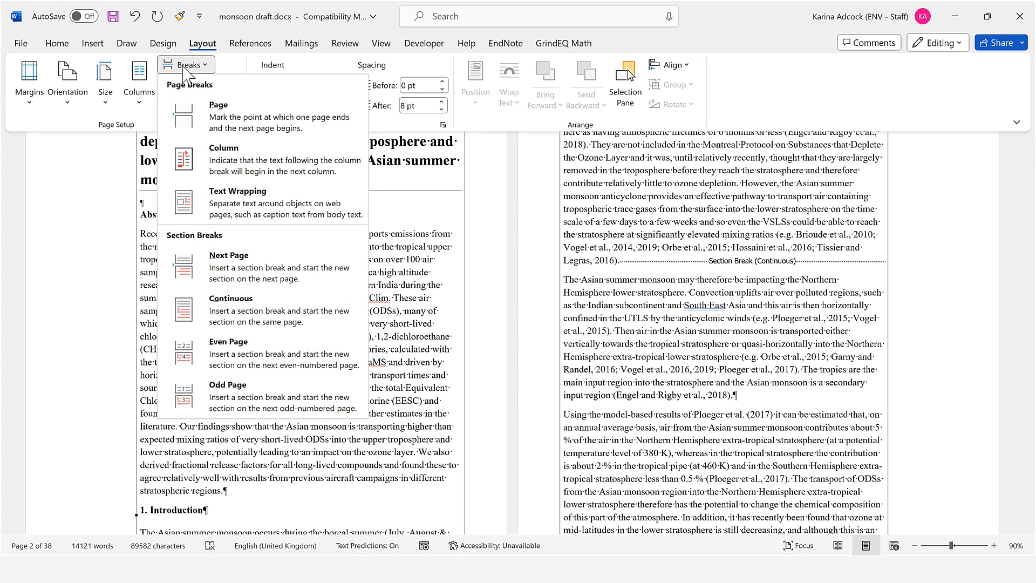
left_click(273, 320)
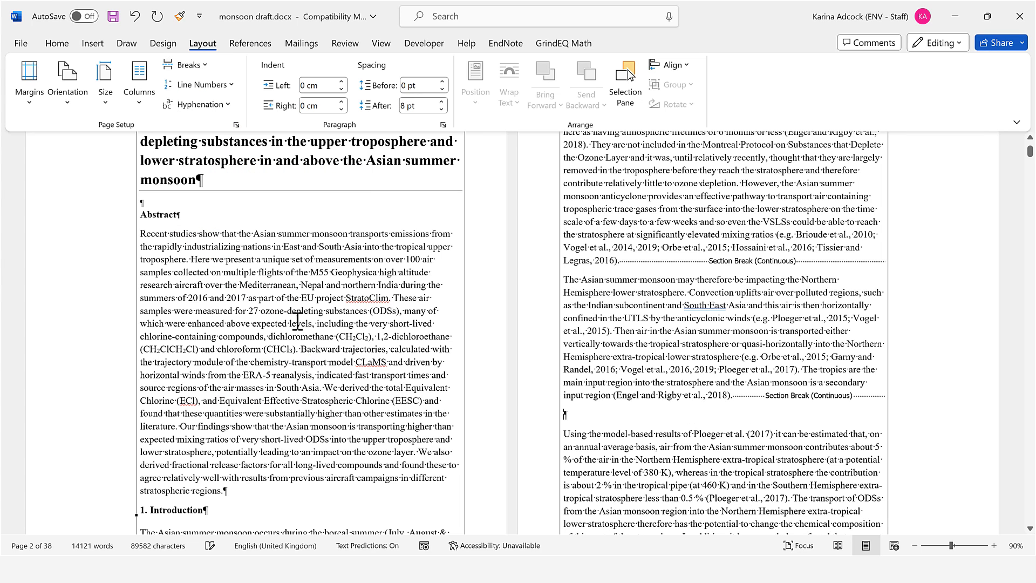
key("BackSpace")
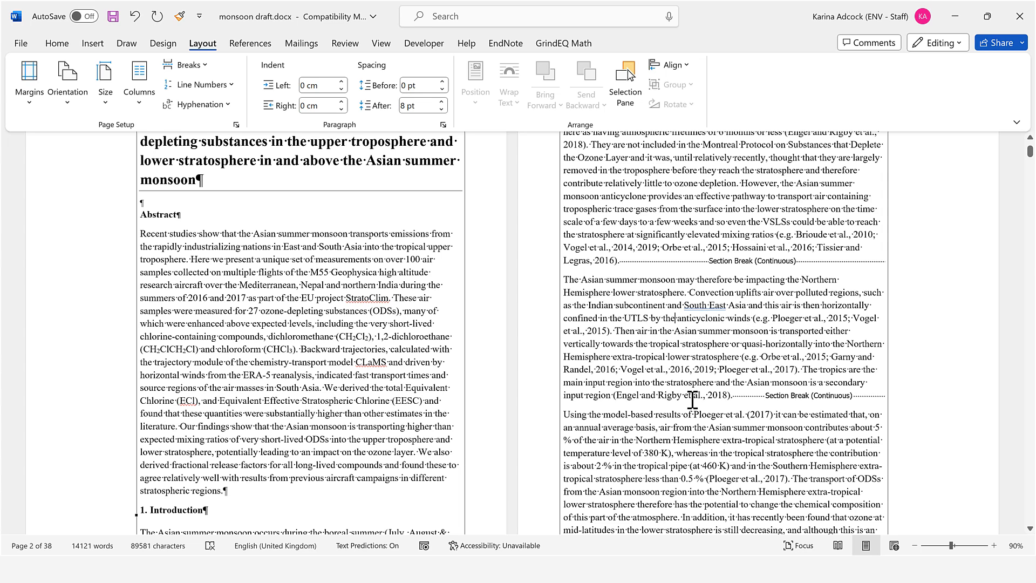
Step: Set the margins of only the section between the two breaks to 4 cm inside and 4 cm outside
left_click(29, 78)
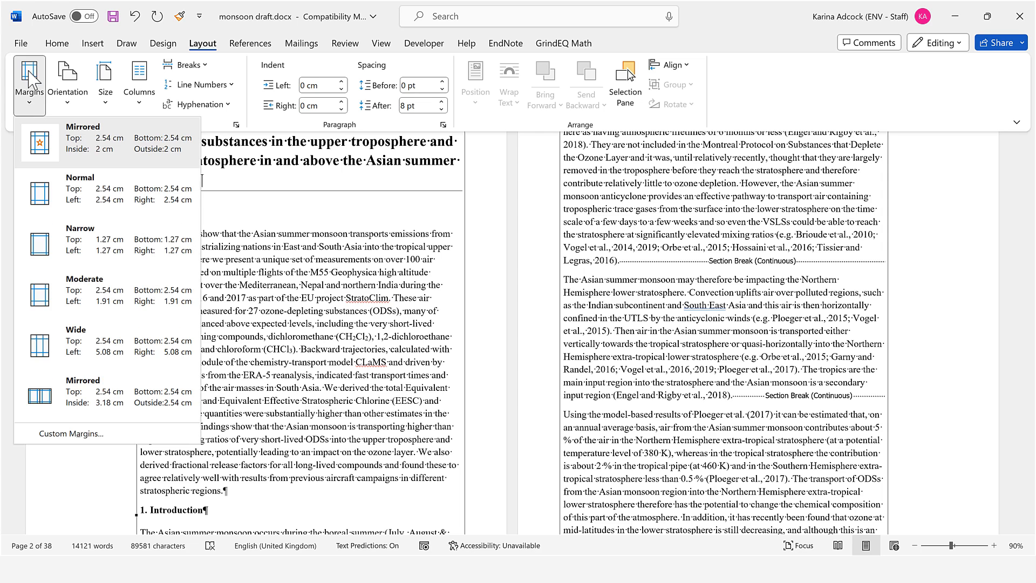
left_click(74, 435)
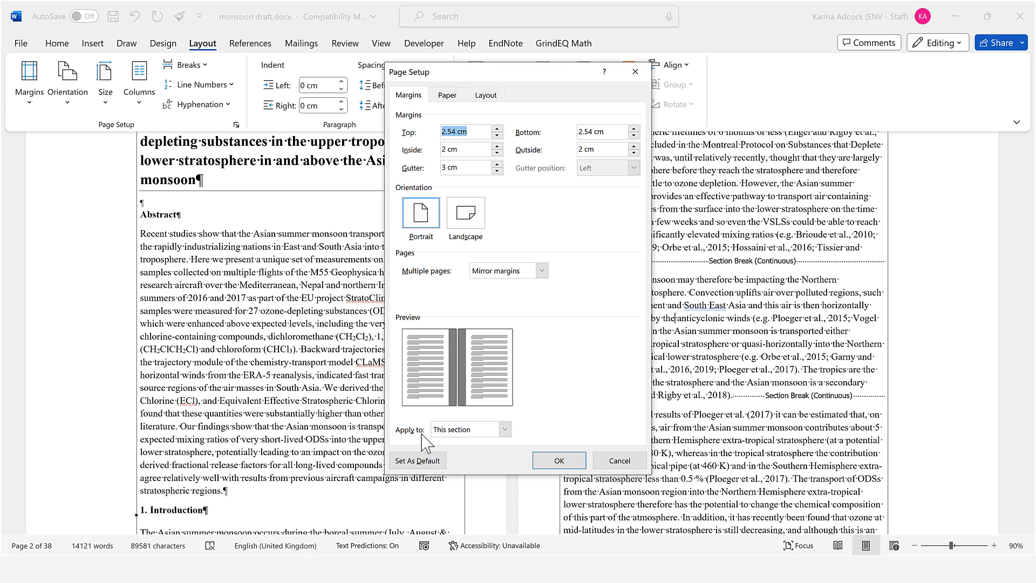
left_click(505, 430)
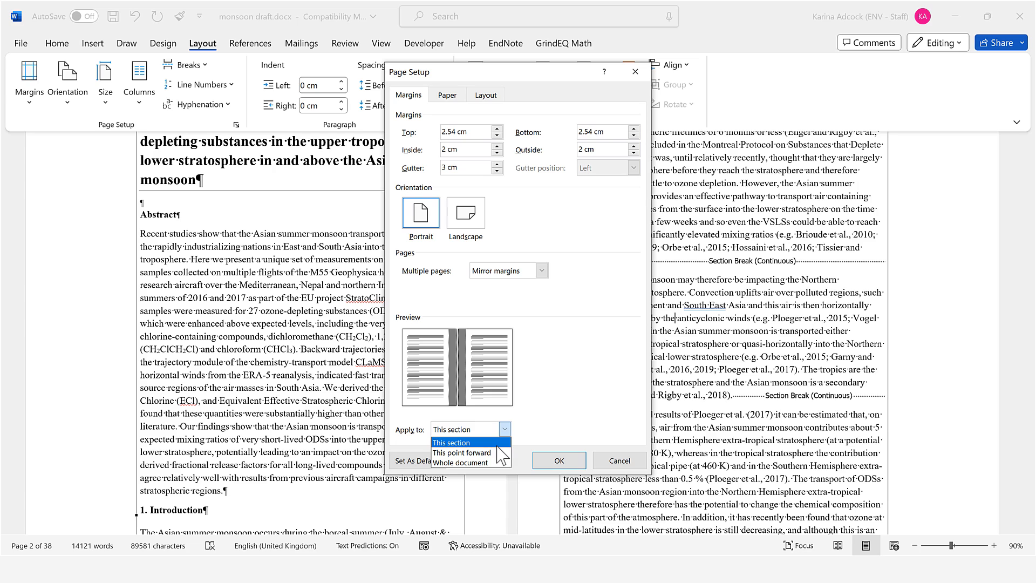
key("Escape")
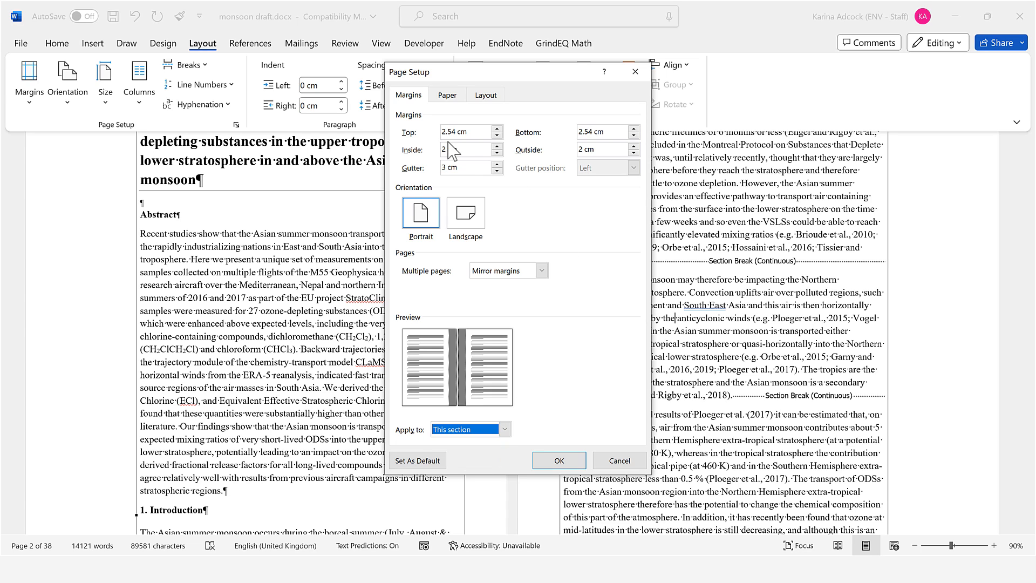
left_click_drag(468, 150, 424, 149)
type("4")
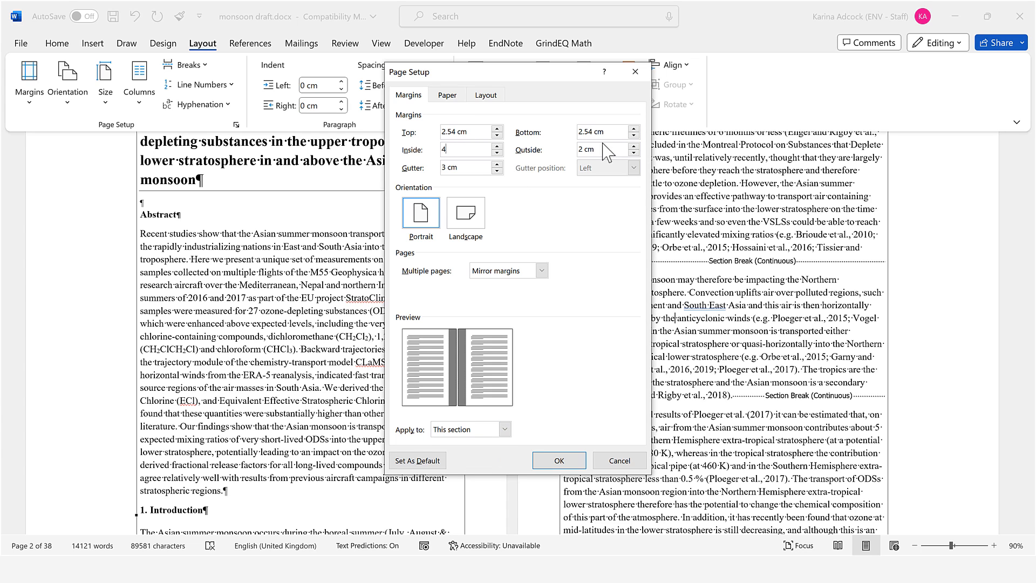
left_click_drag(603, 149, 573, 162)
type("4")
left_click(561, 460)
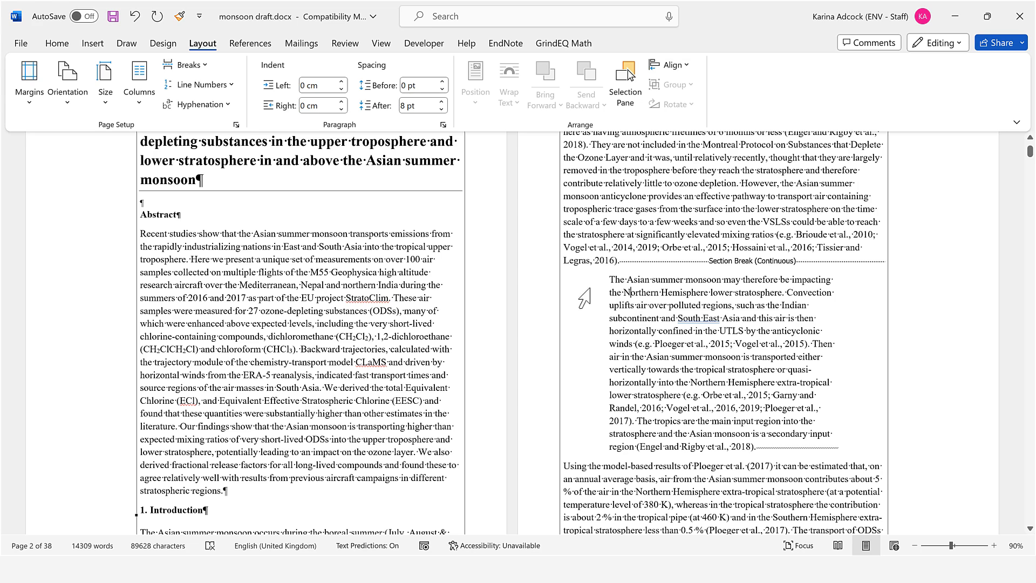
Step: Highlight the narrowed paragraph to inspect it, deselect it, and hide the formatting marks
left_click_drag(610, 280, 841, 445)
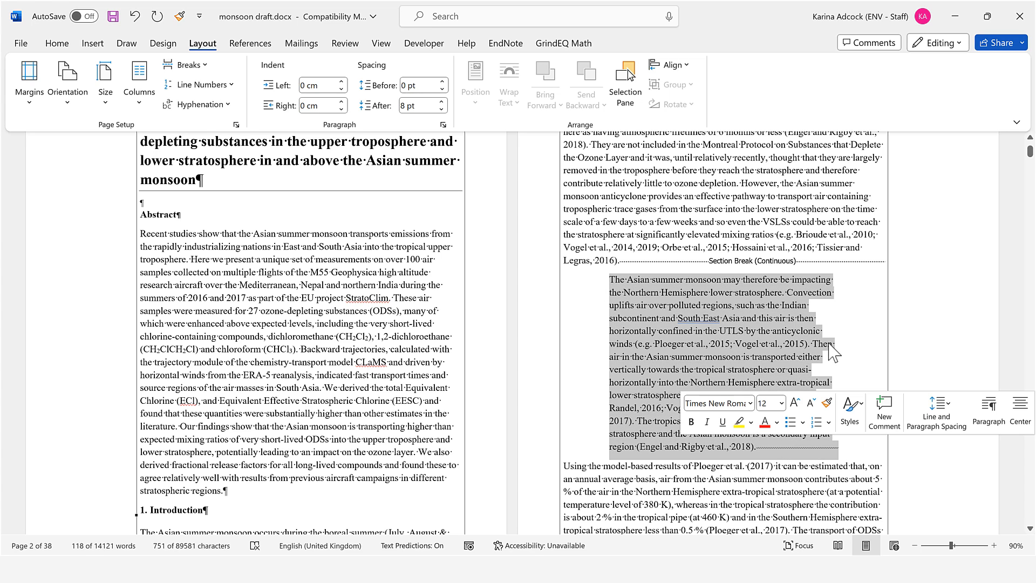
left_click(662, 313)
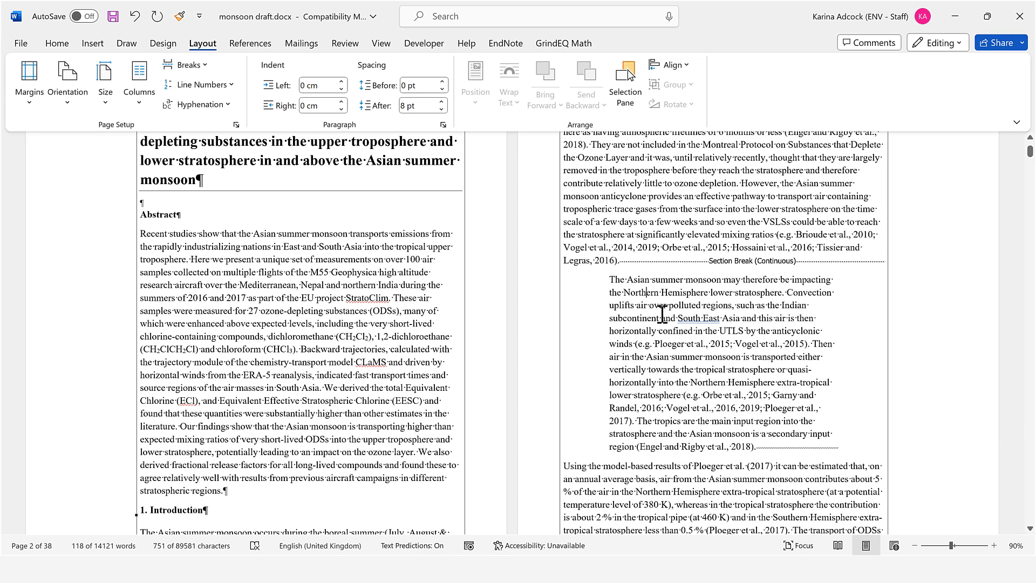
left_click(56, 44)
left_click(499, 69)
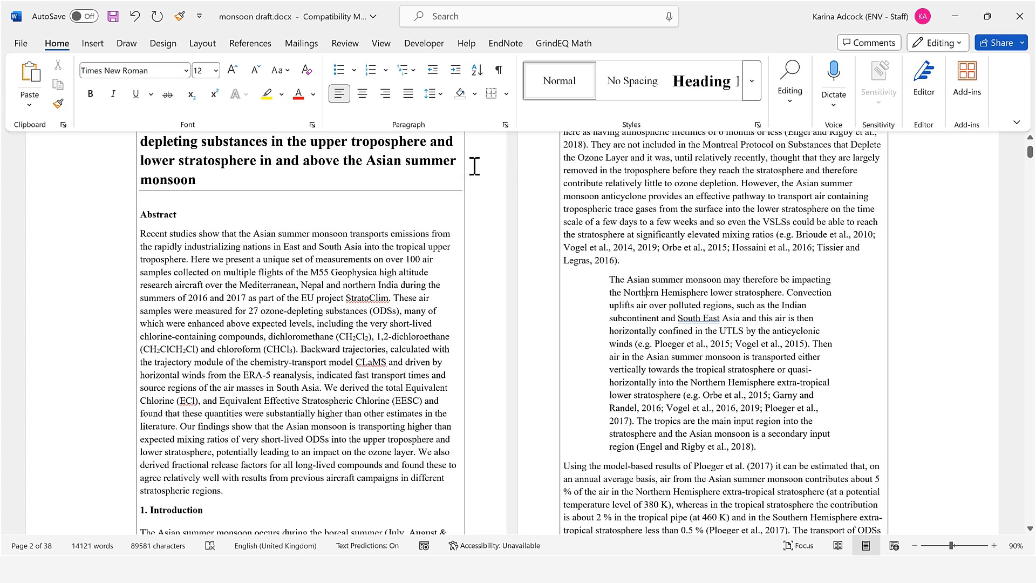
Step: Remove the page border from the document
left_click(163, 44)
left_click(973, 81)
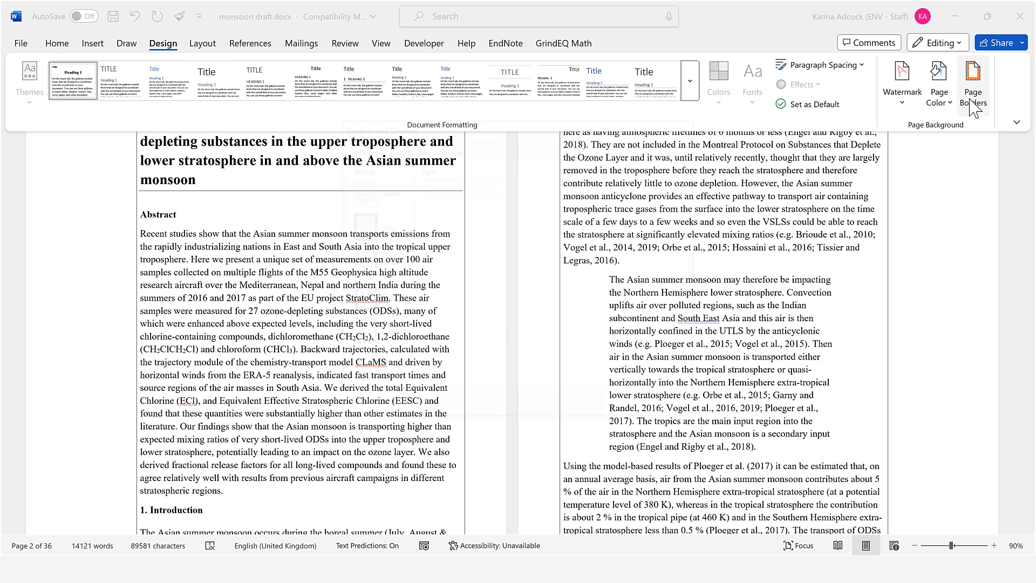
left_click(359, 195)
left_click(609, 409)
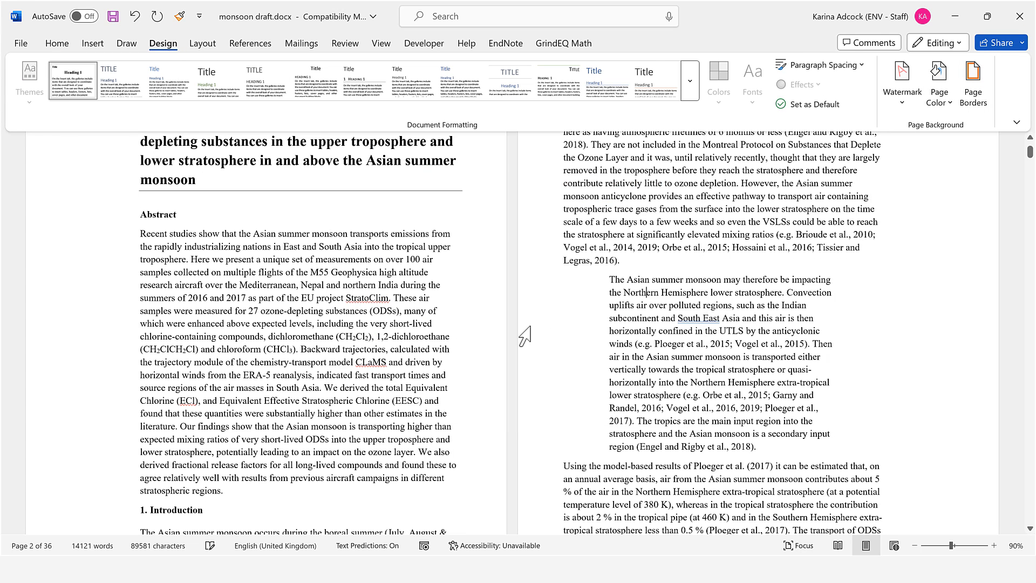